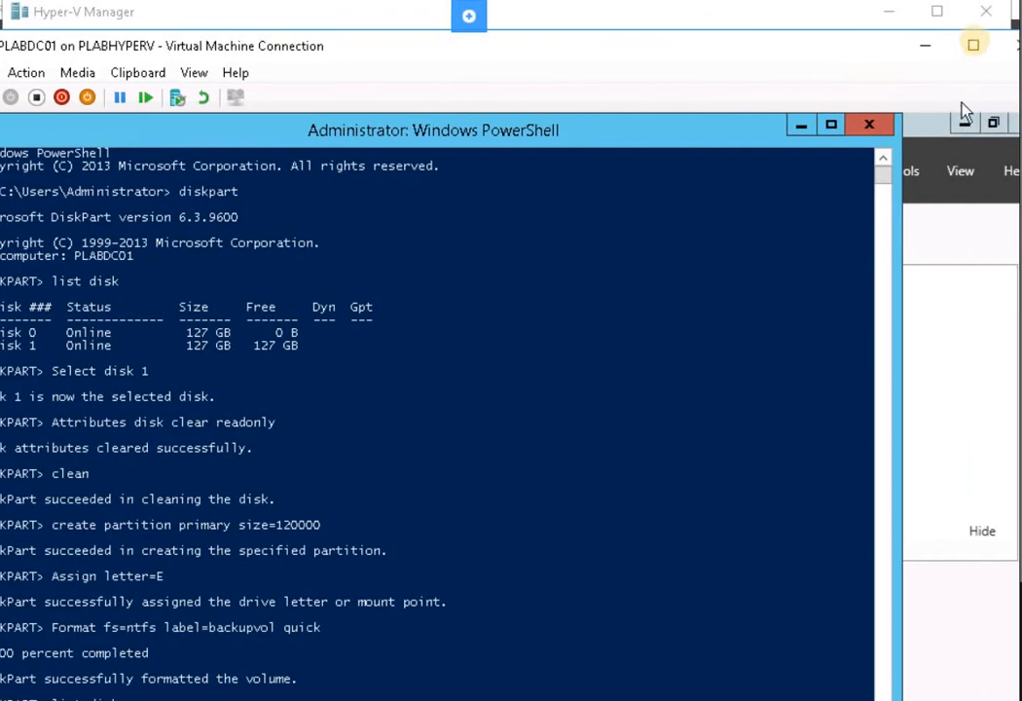
# Show the PLABDC01 virtual machine connection full screen
pyautogui.click(979, 50)
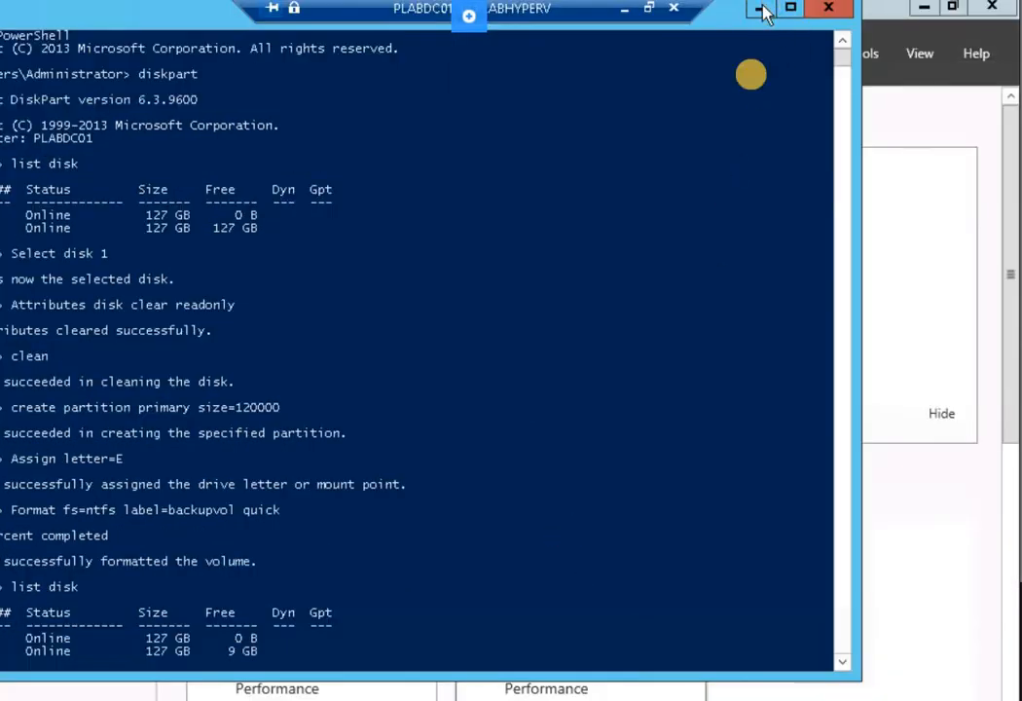
# Minimize PowerShell and cancel the prompt to format drive E:, back in Server Manager
pyautogui.click(761, 8)
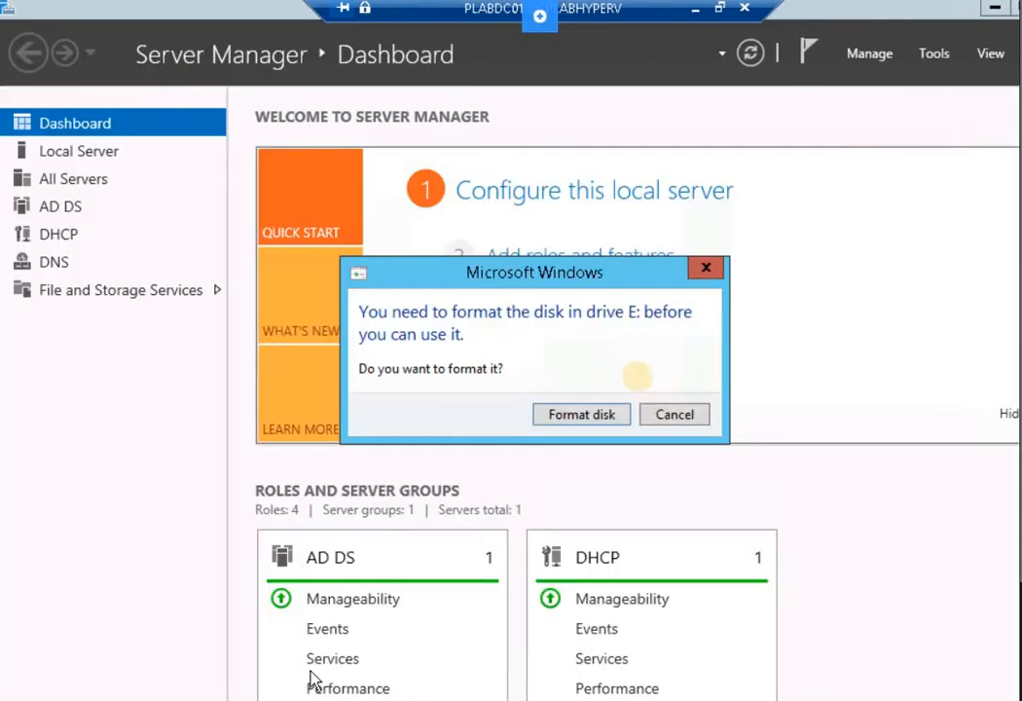
pyautogui.click(672, 415)
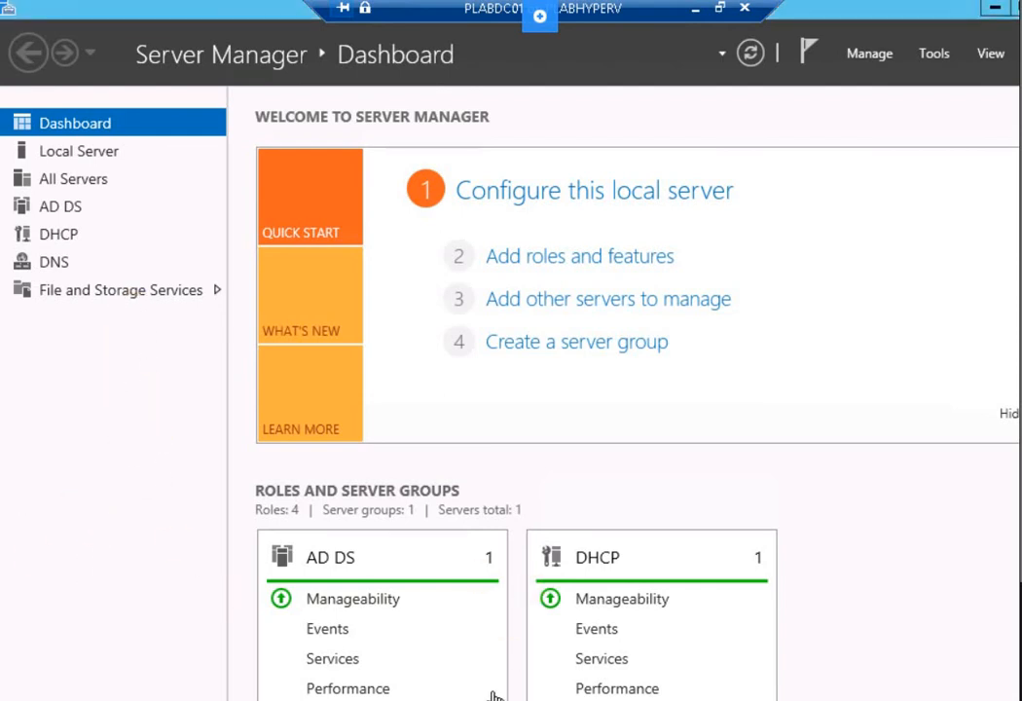
pyautogui.click(875, 56)
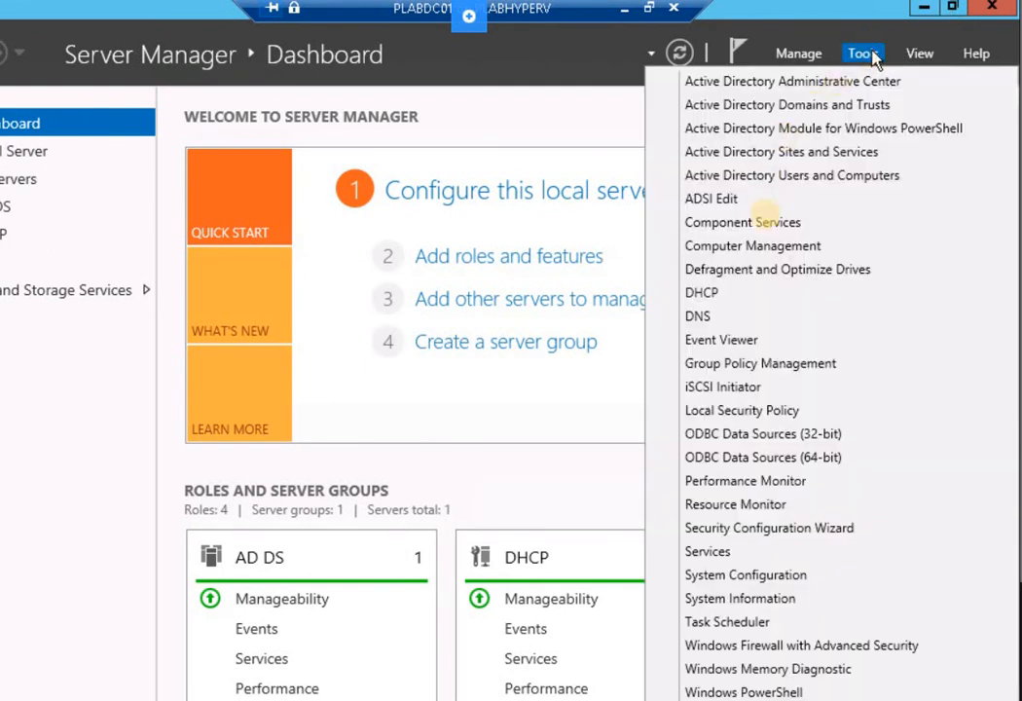
# Launch Windows Server Backup from the bottom of Server Manager's Tools list
pyautogui.press('Down')
pyautogui.press('Down')
pyautogui.press('Down')
pyautogui.press('Down')
pyautogui.press('Down')
pyautogui.press('Down')
pyautogui.press('Down')
pyautogui.press('Down')
pyautogui.press('Down')
pyautogui.press('Down')
pyautogui.press('Down')
pyautogui.press('Down')
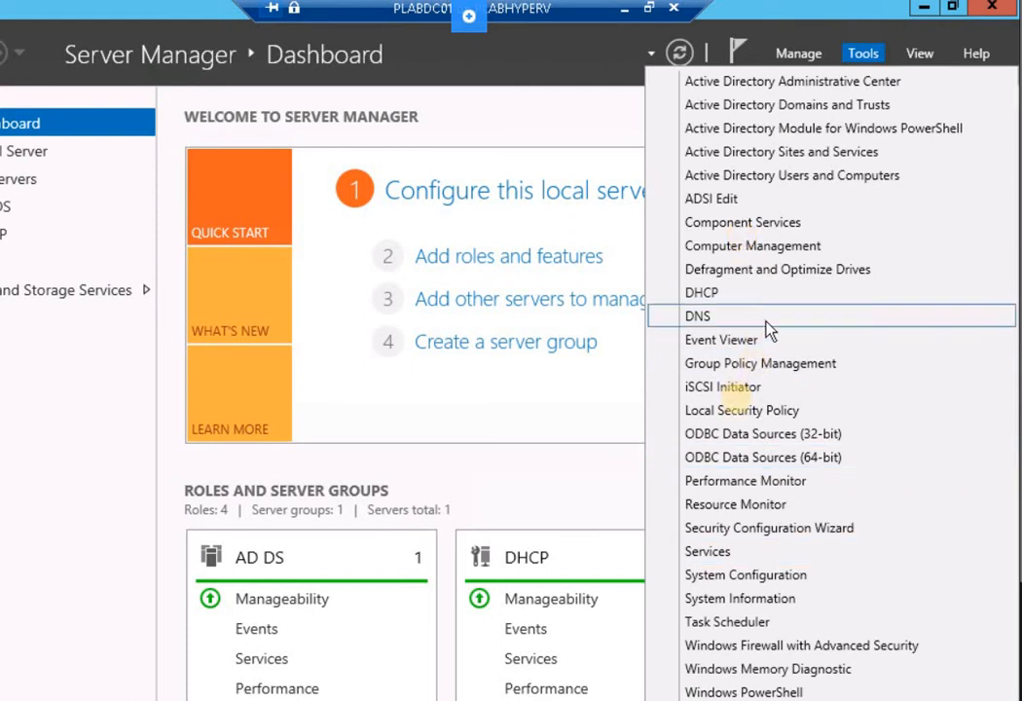
pyautogui.scroll(-1, 765, 590)
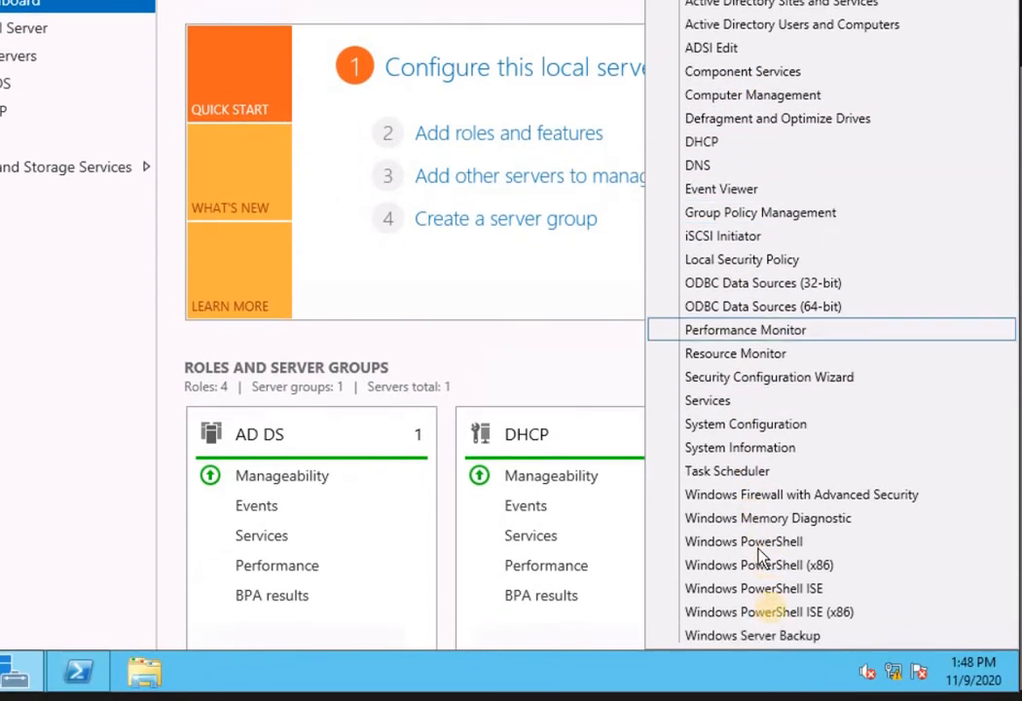
pyautogui.click(754, 637)
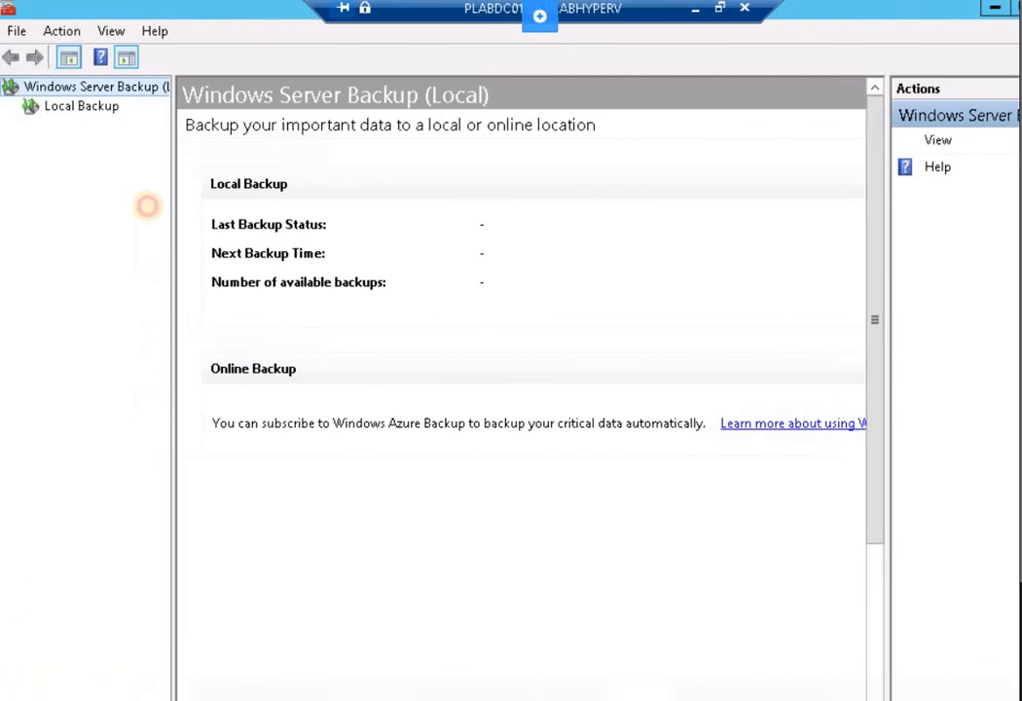
# Select Local Backup and start the Backup Schedule Wizard from its context menu
pyautogui.click(60, 109)
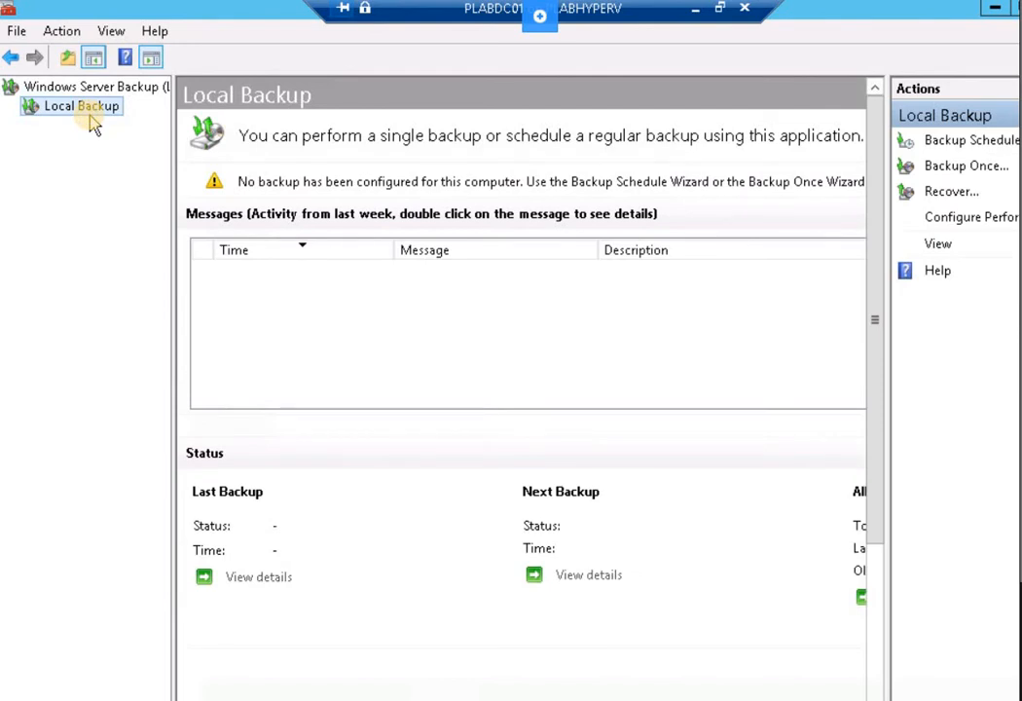
pyautogui.rightClick(94, 125)
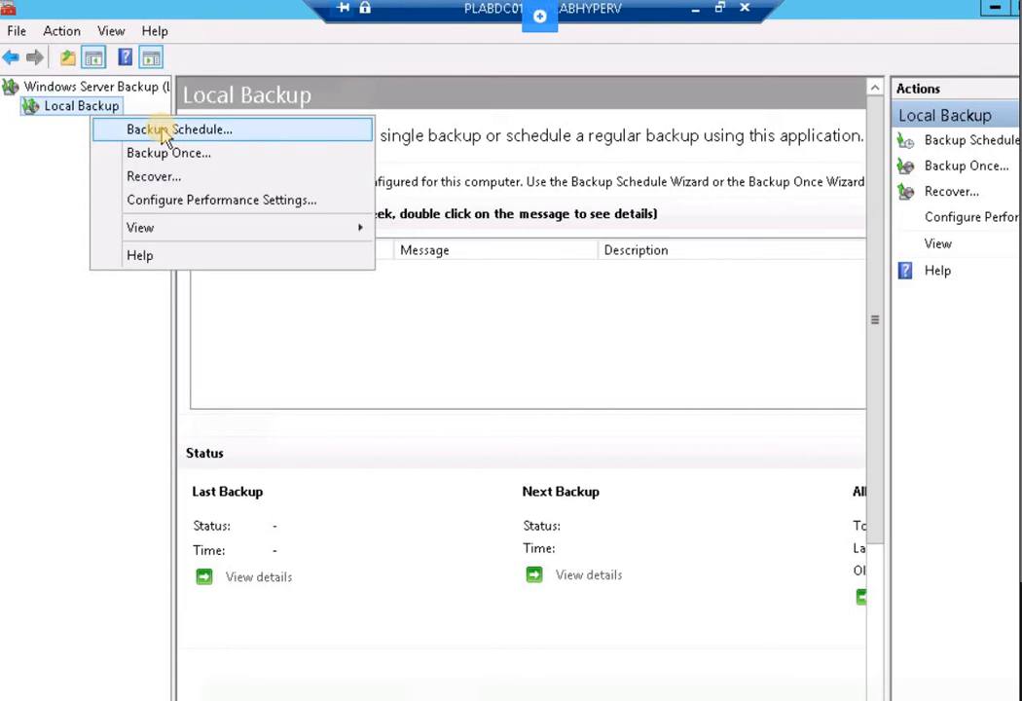
pyautogui.click(30, 164)
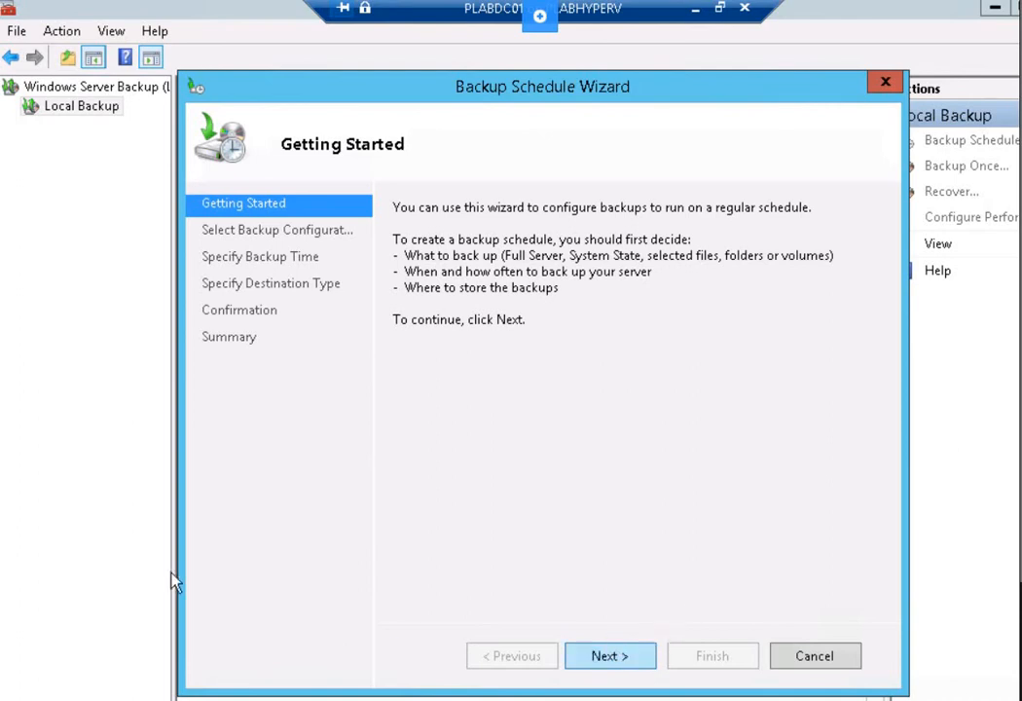
# Choose a custom backup configuration that includes the System state
pyautogui.click(610, 656)
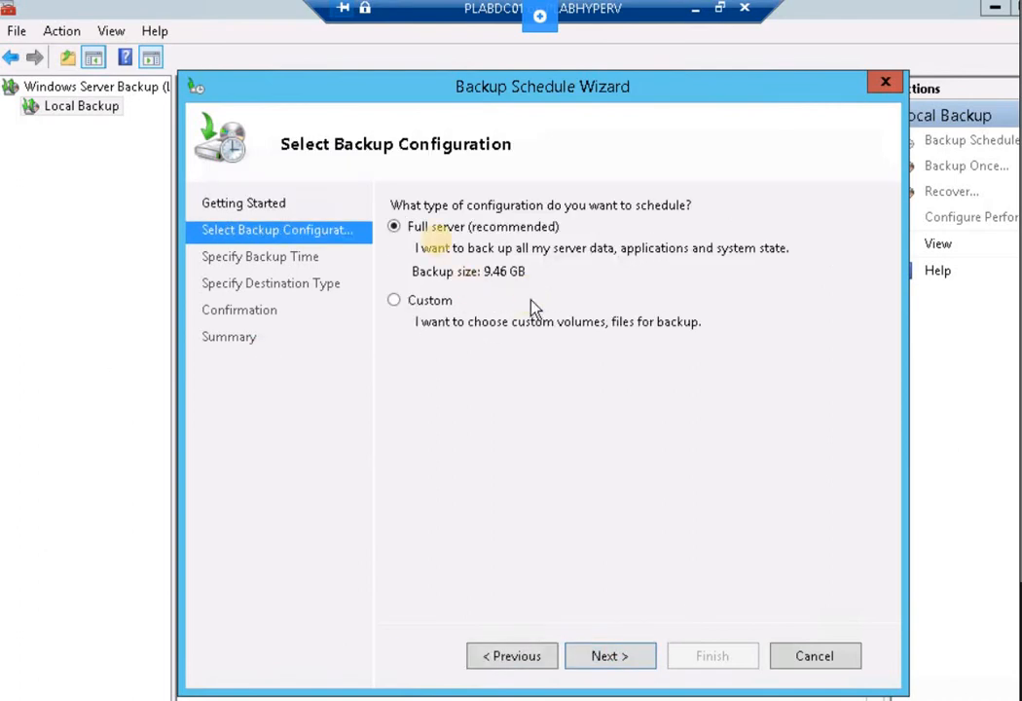
pyautogui.click(414, 301)
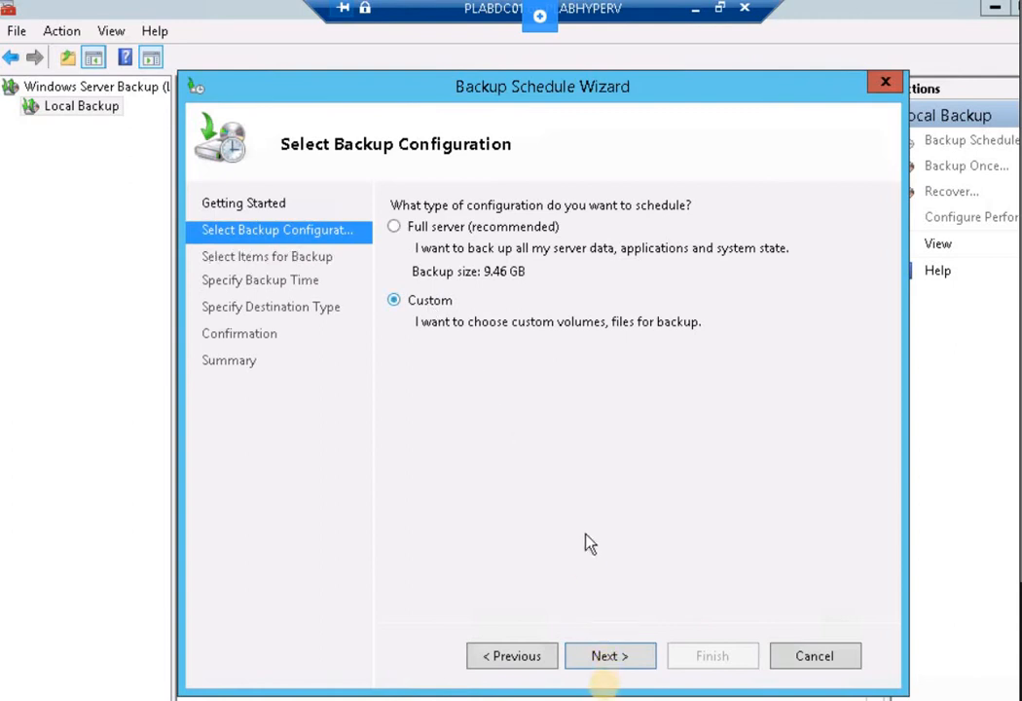
pyautogui.click(621, 655)
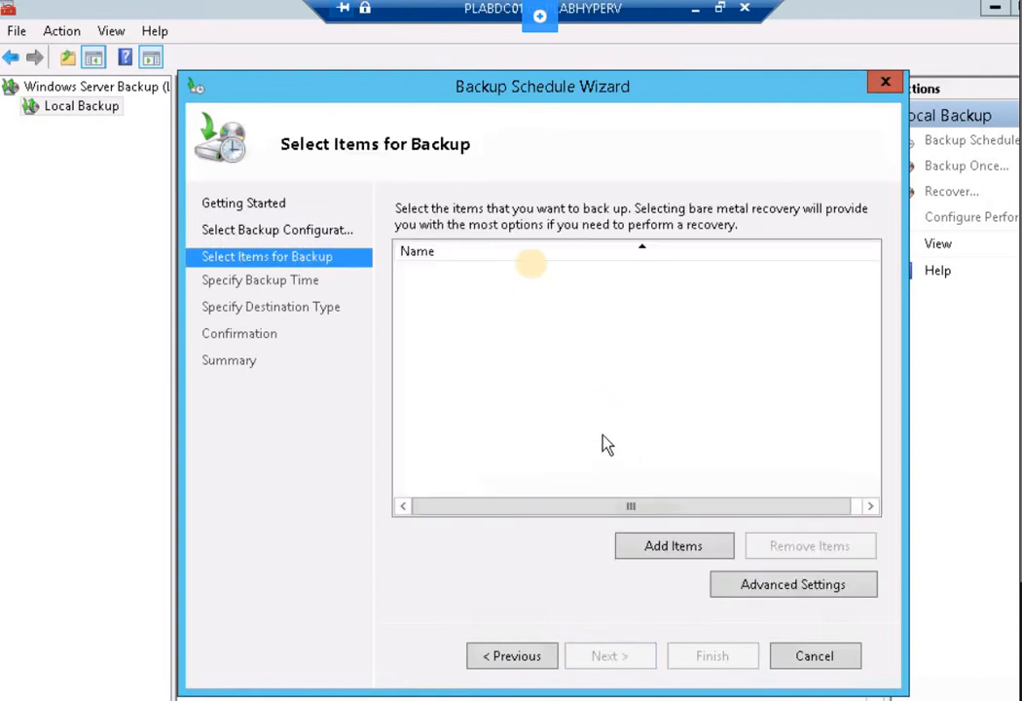
pyautogui.click(665, 551)
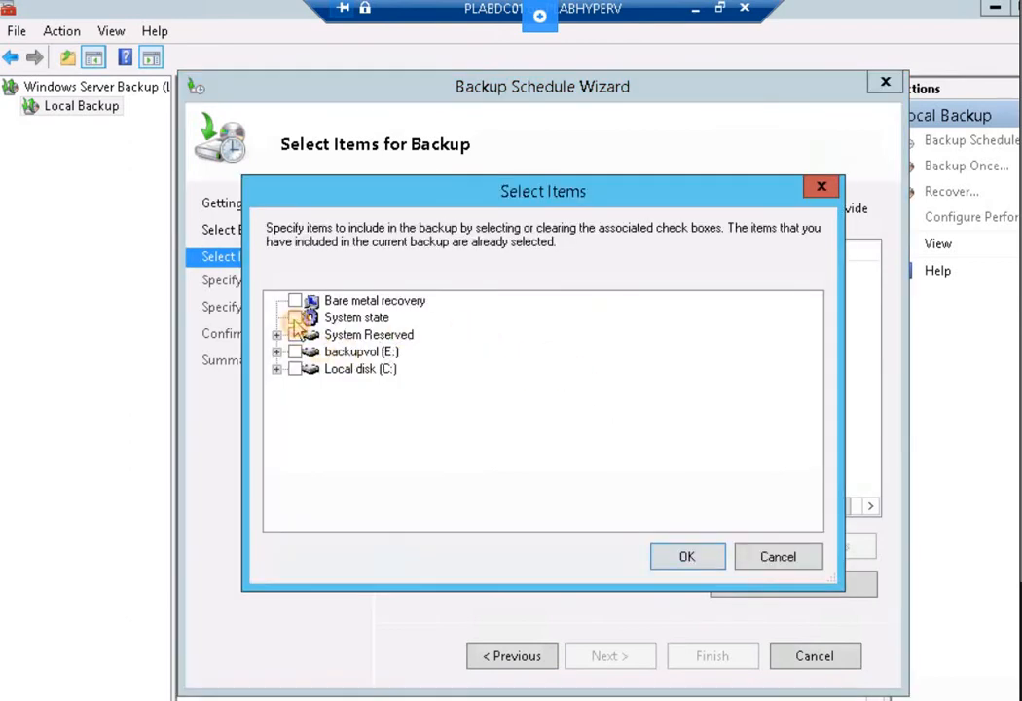
pyautogui.click(296, 319)
pyautogui.click(697, 562)
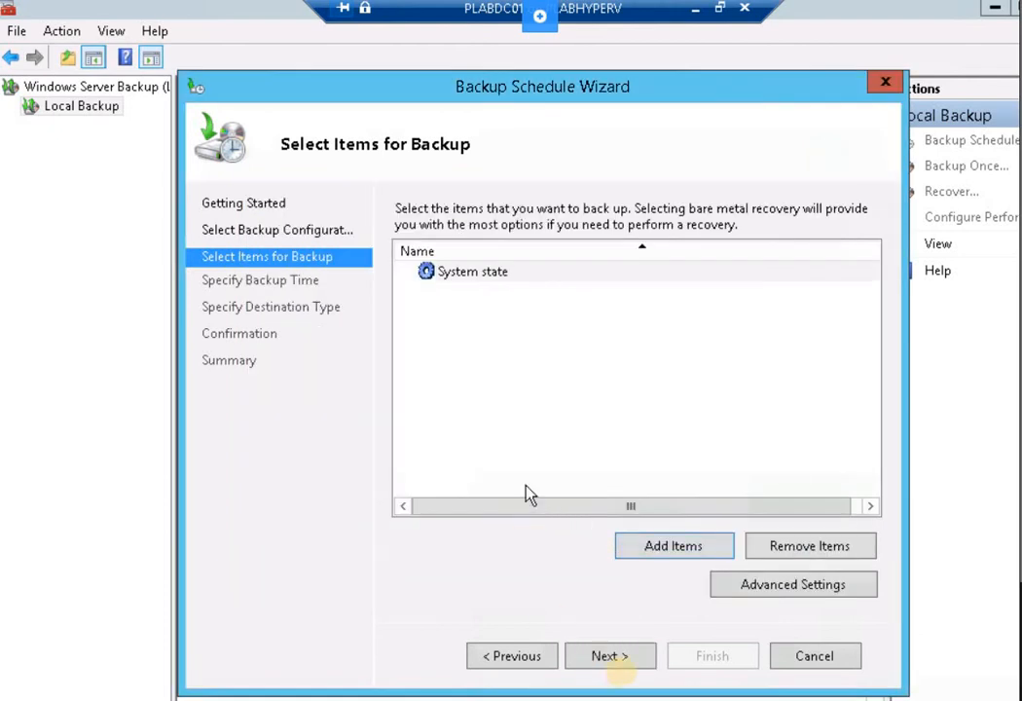
pyautogui.click(626, 658)
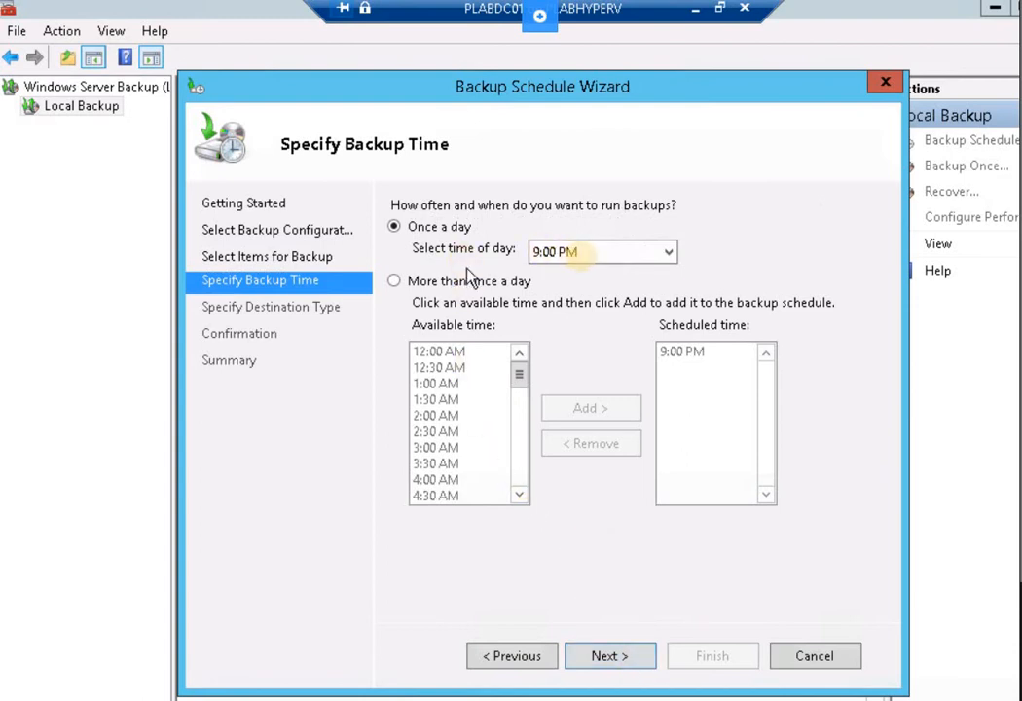
# Set the backup to run once a day at 12:00 AM
pyautogui.click(582, 255)
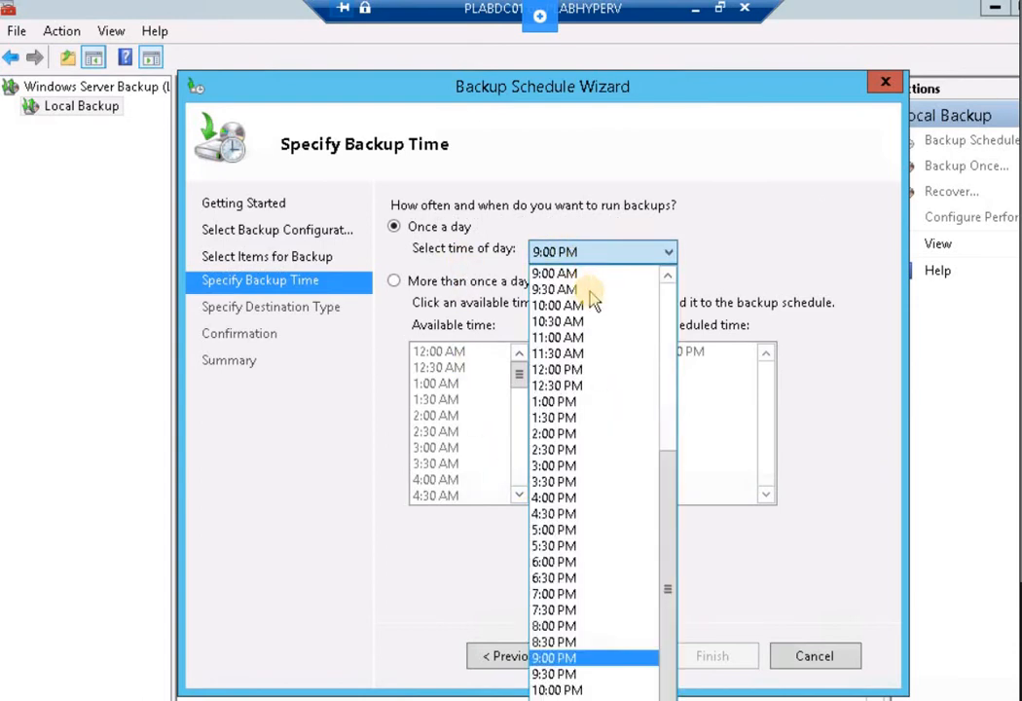
pyautogui.scroll(6, 589, 292)
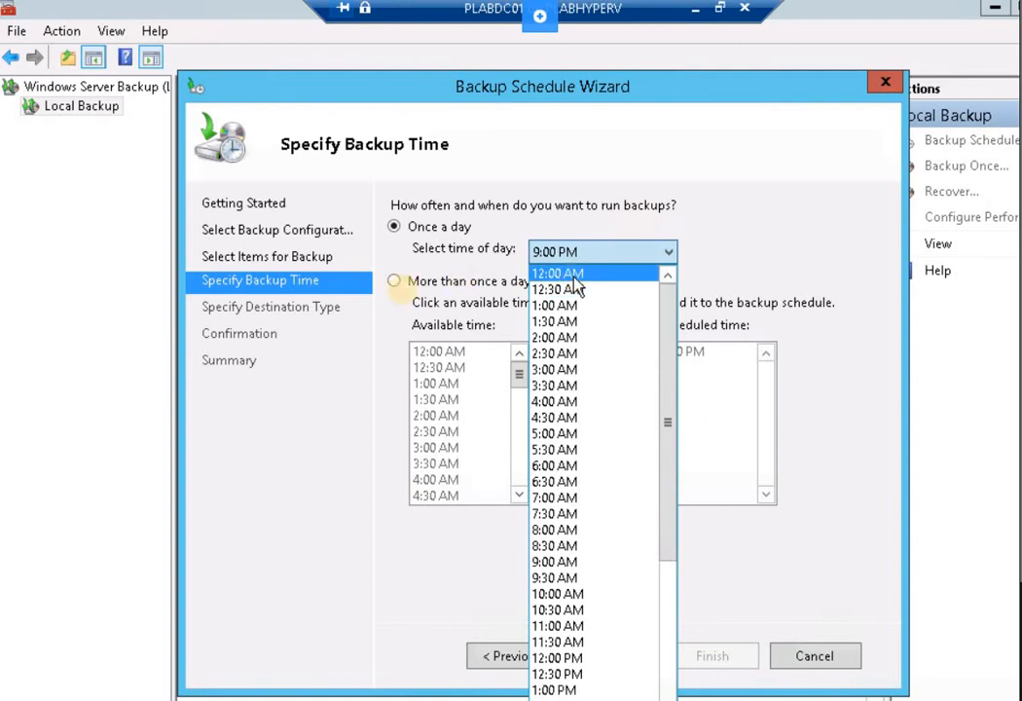
pyautogui.click(574, 276)
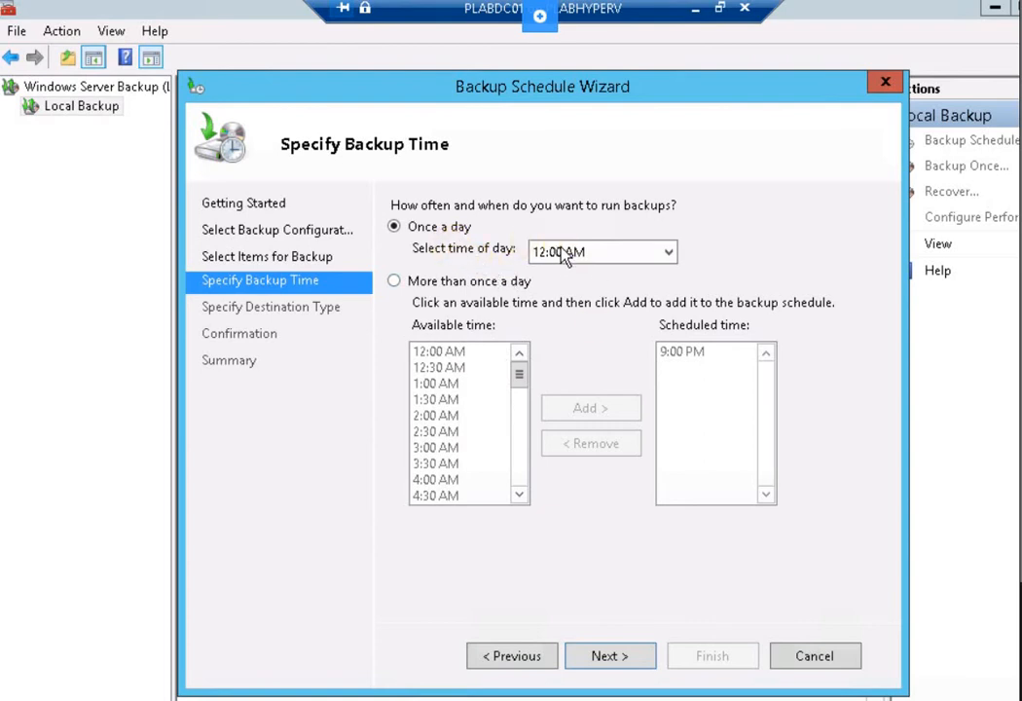
pyautogui.click(610, 659)
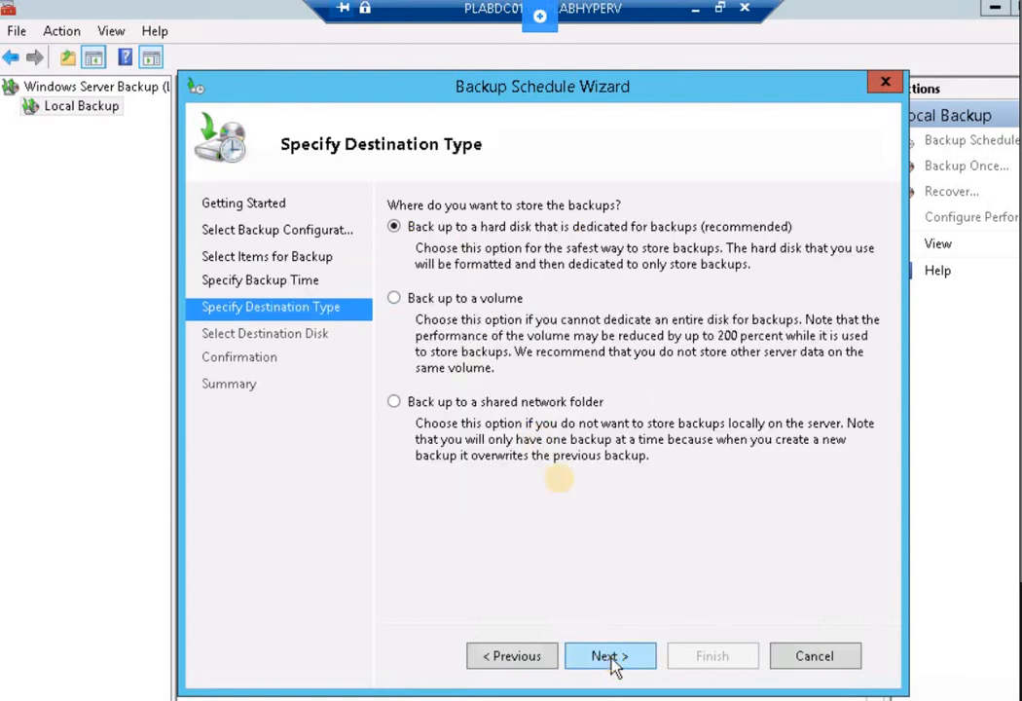
# Set volume backupvol (E:) as the backup destination and advance to Confirmation
pyautogui.click(422, 304)
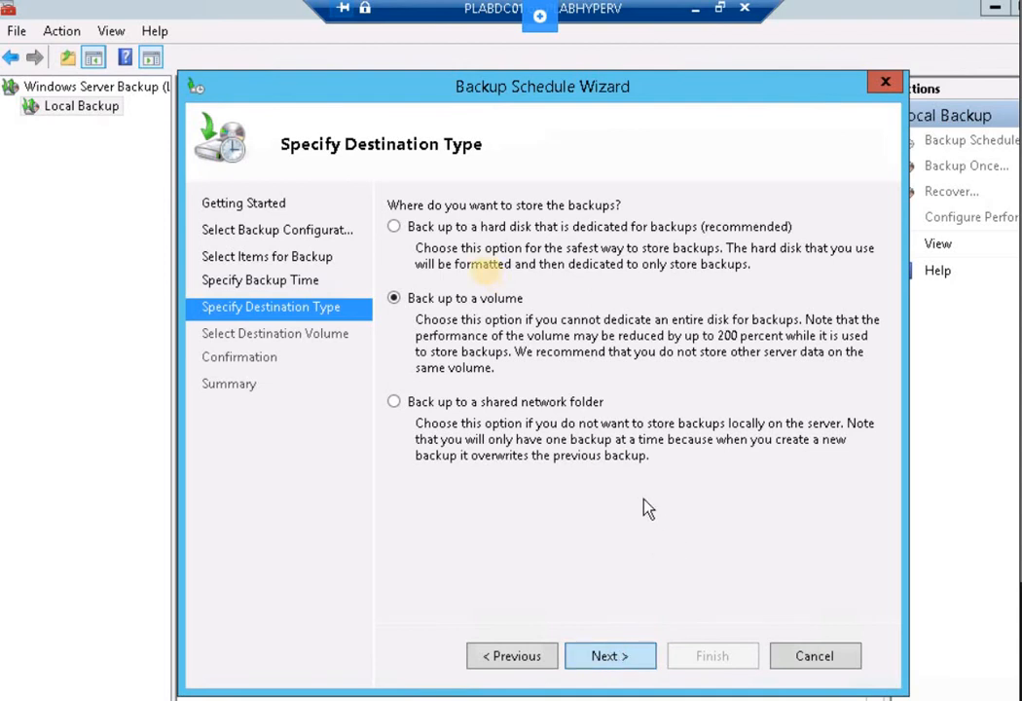
pyautogui.click(782, 480)
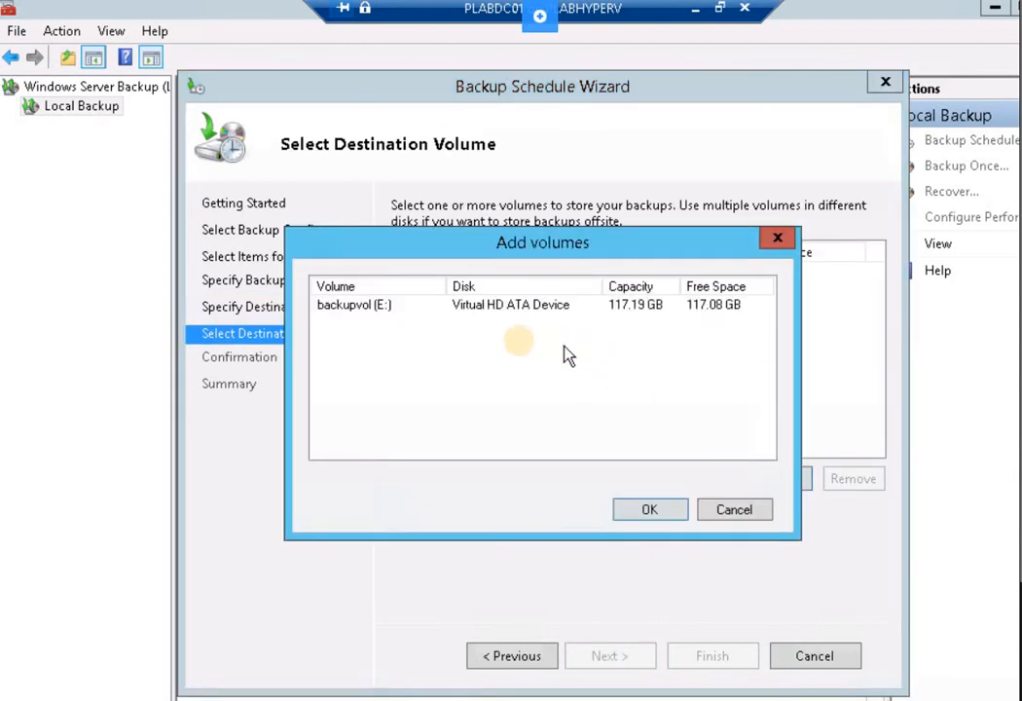
pyautogui.click(379, 304)
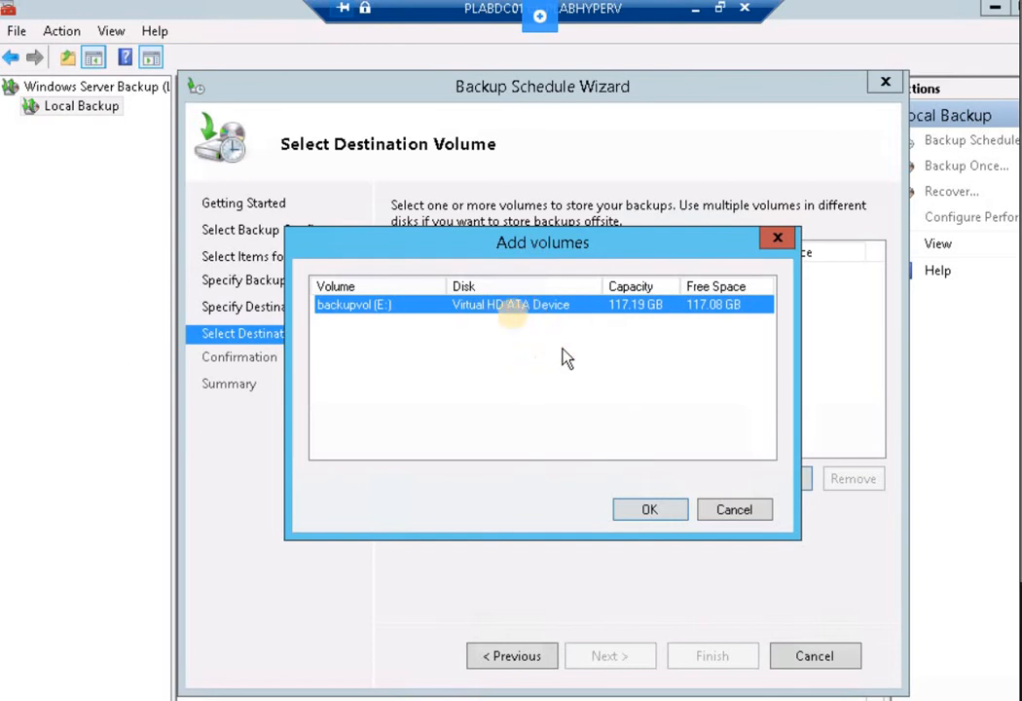
pyautogui.click(658, 519)
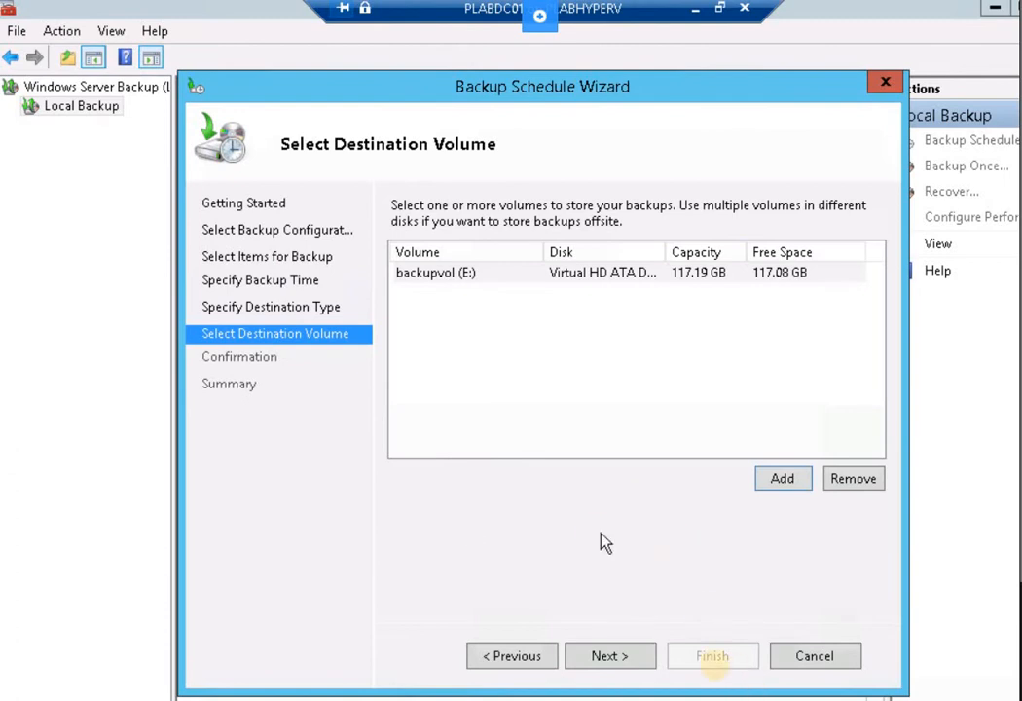
pyautogui.click(634, 656)
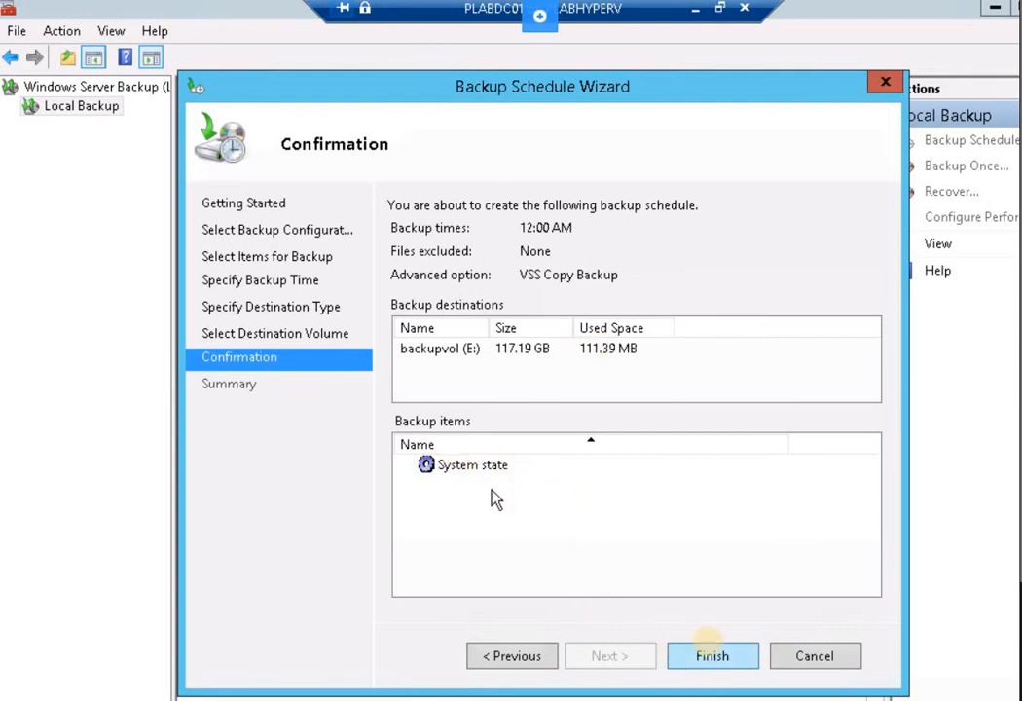
# Finish and close the wizard, scheduling the next backup for 11/10/2020 12:00 AM
pyautogui.click(732, 661)
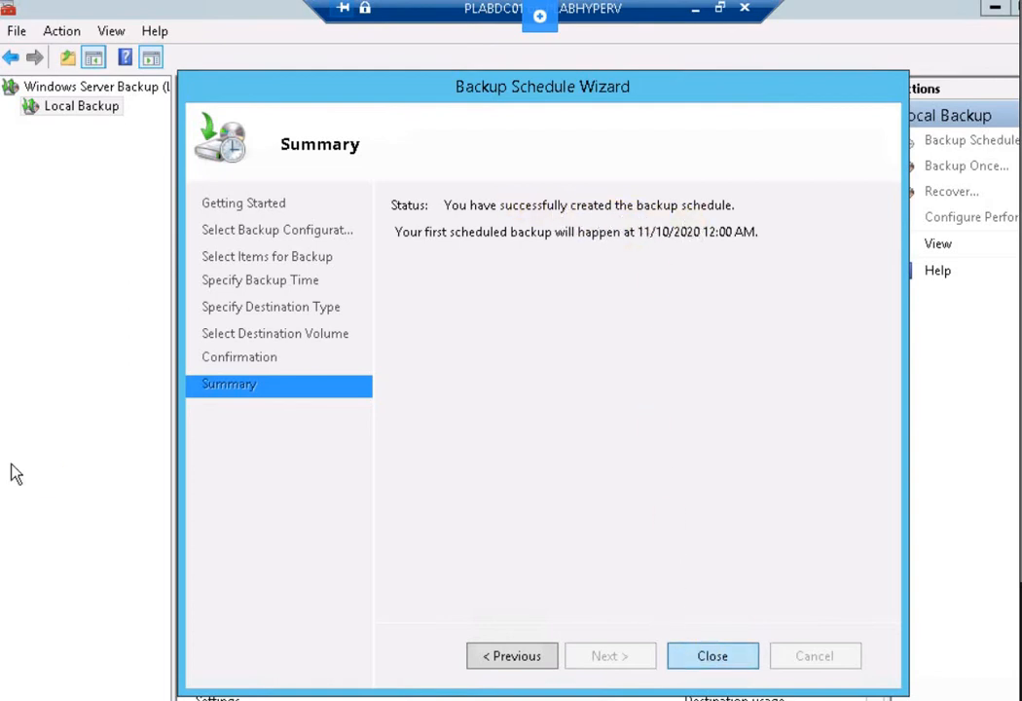
pyautogui.click(713, 655)
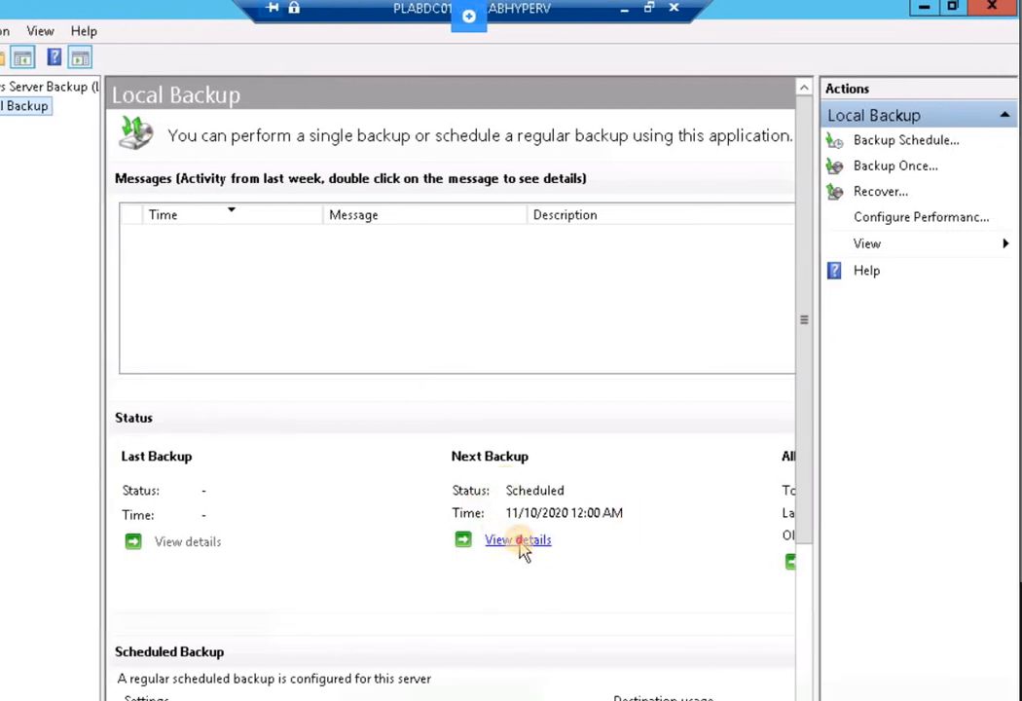
pyautogui.click(516, 541)
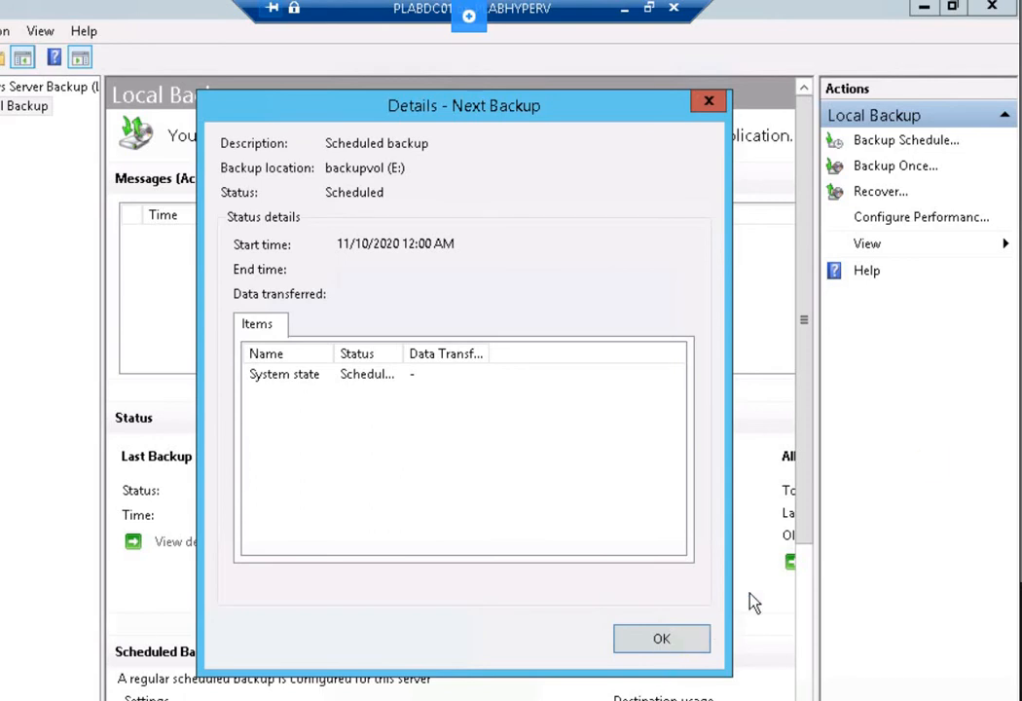
pyautogui.hotkey('alt', 'Tab')
pyautogui.click(665, 640)
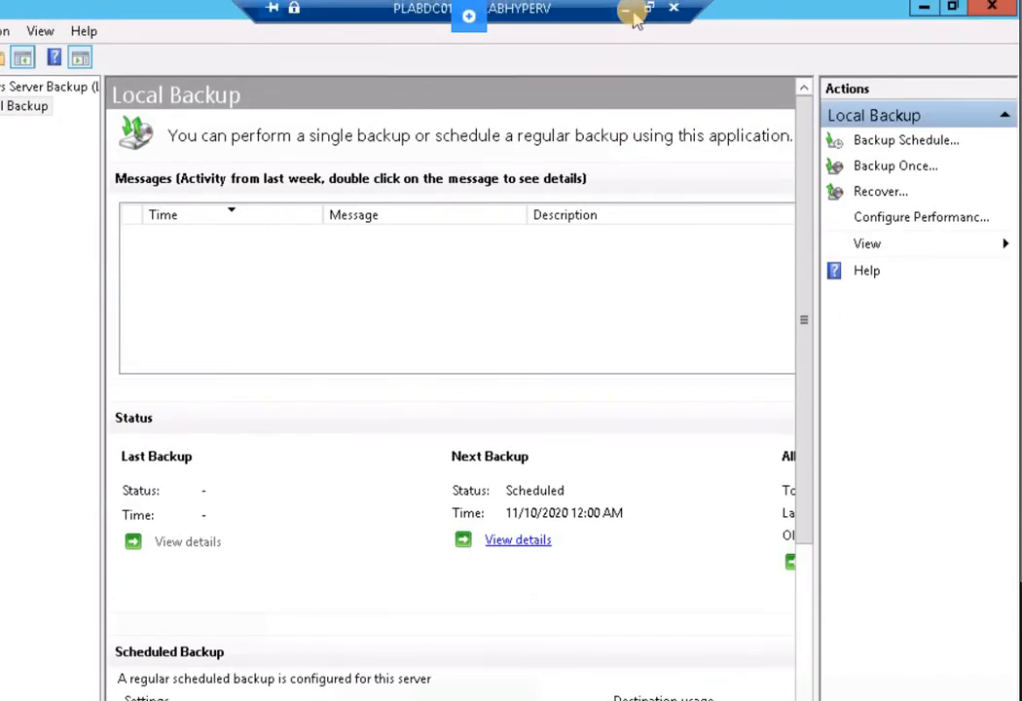
# Minimize the PLABDC01 connection and bring the PLABDM01 virtual machine window forward
pyautogui.click(627, 12)
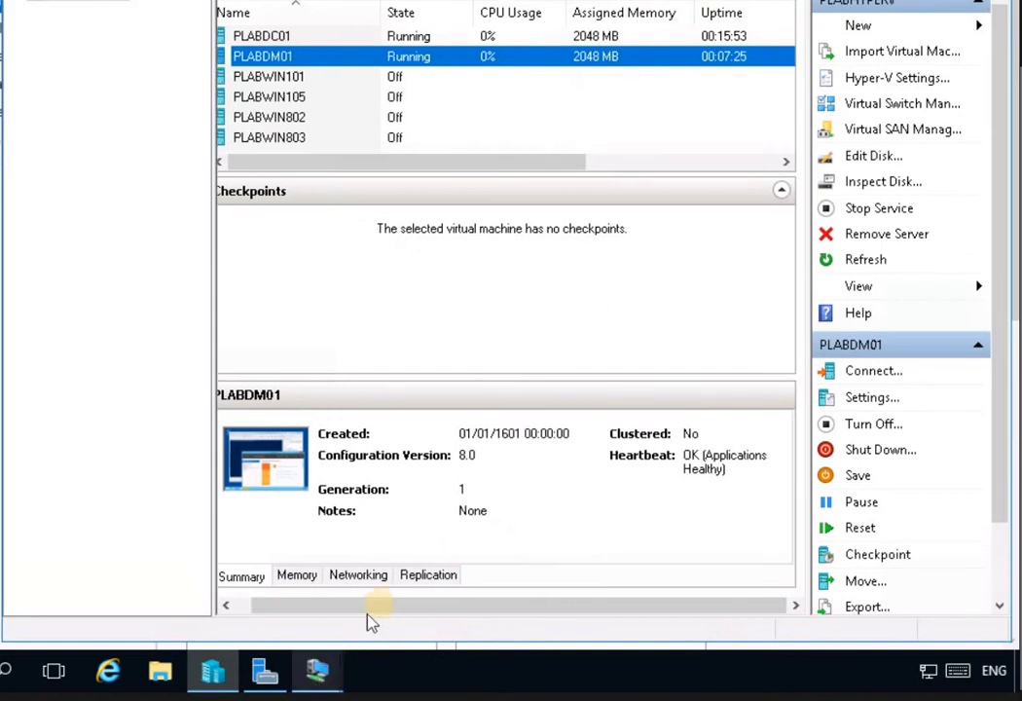
pyautogui.click(317, 670)
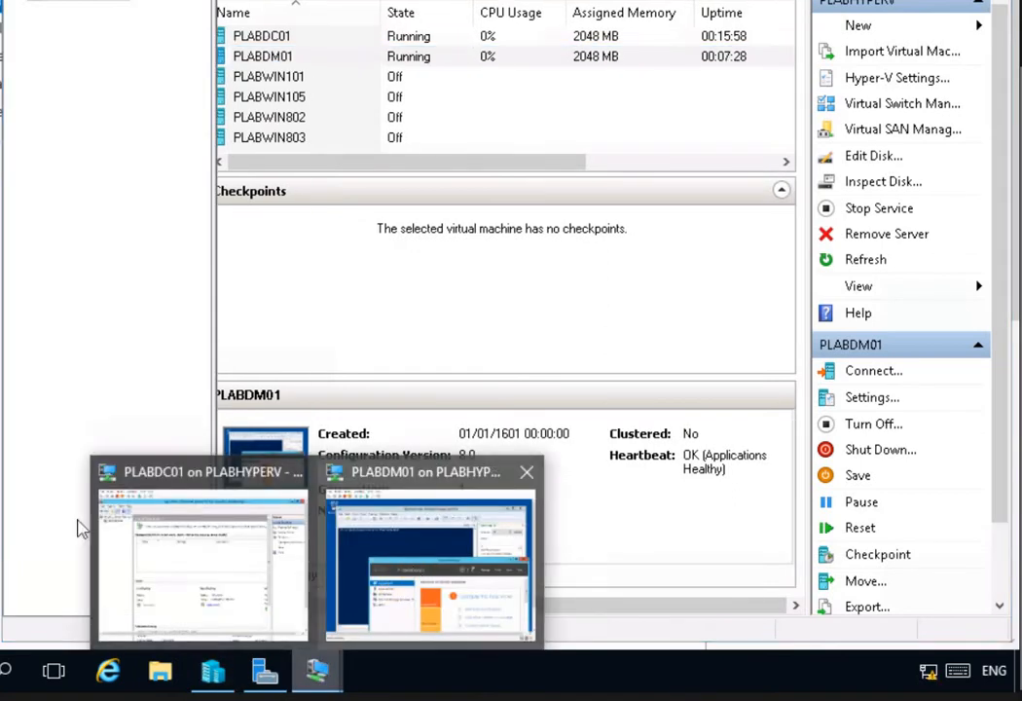
pyautogui.click(431, 566)
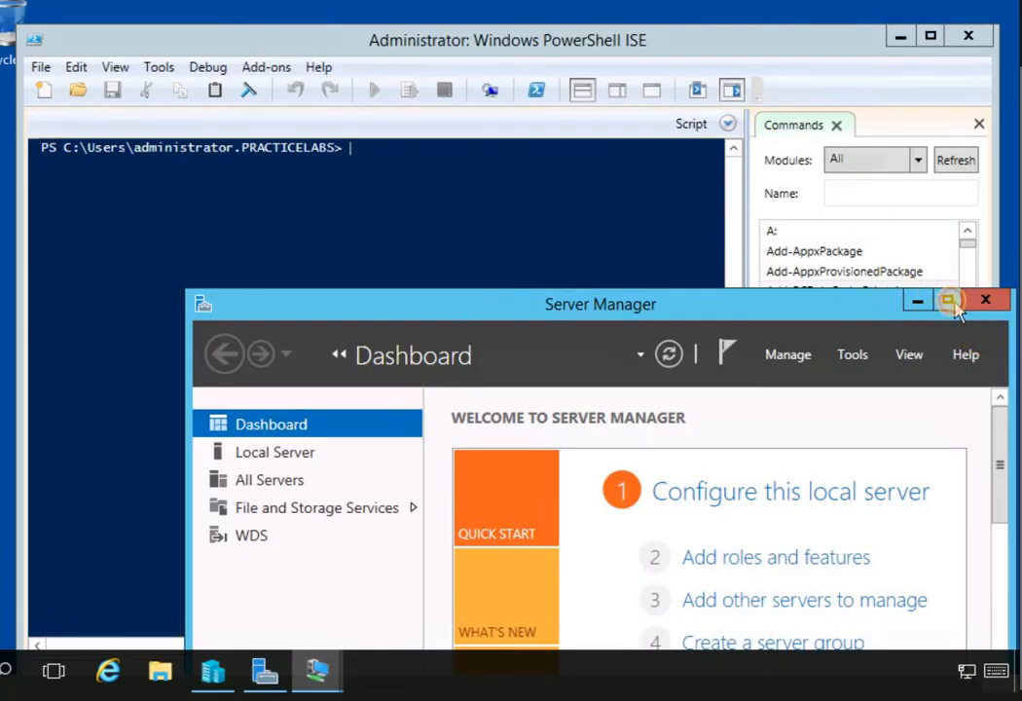
# Maximize Server Manager on PLABDM01, launch Windows Server Backup and view Local Backup
pyautogui.click(955, 305)
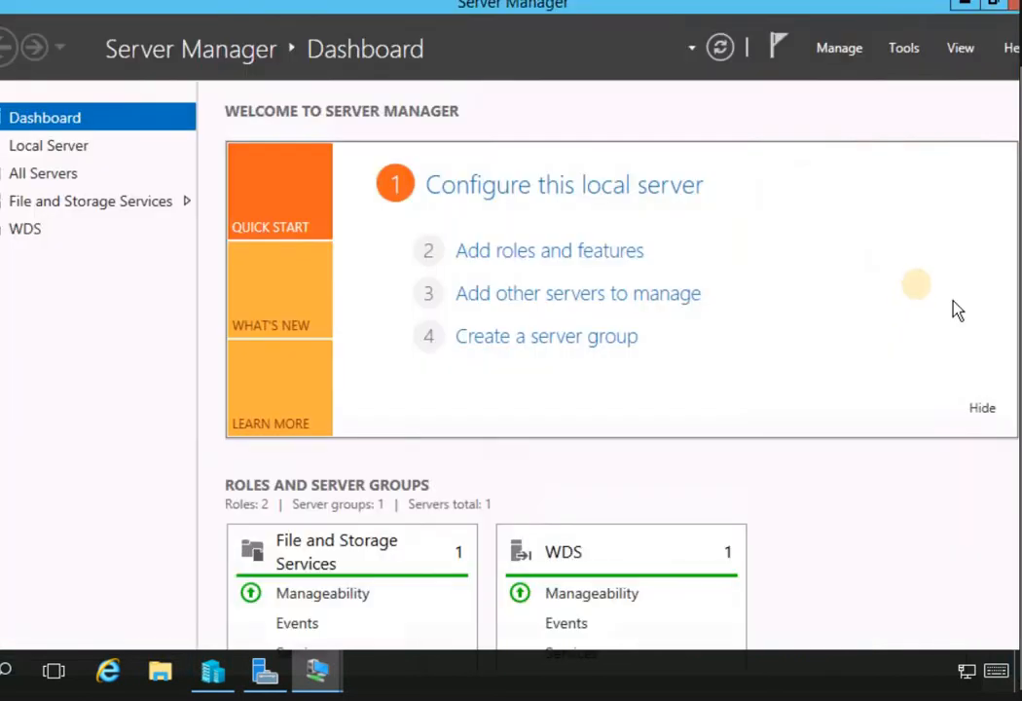
pyautogui.click(905, 49)
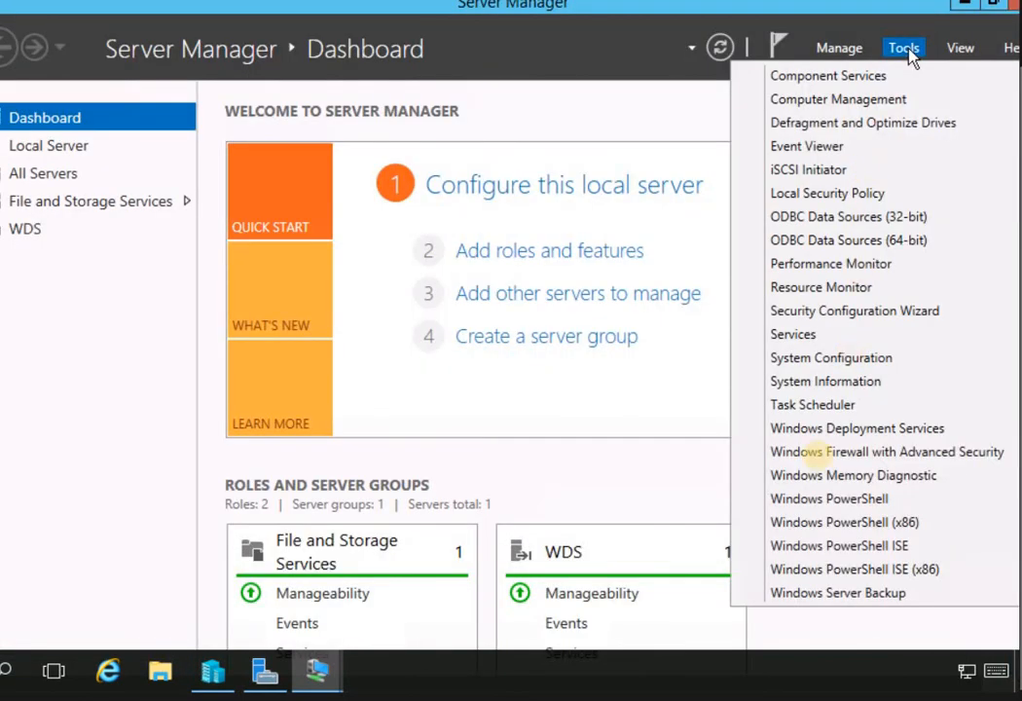
pyautogui.click(835, 595)
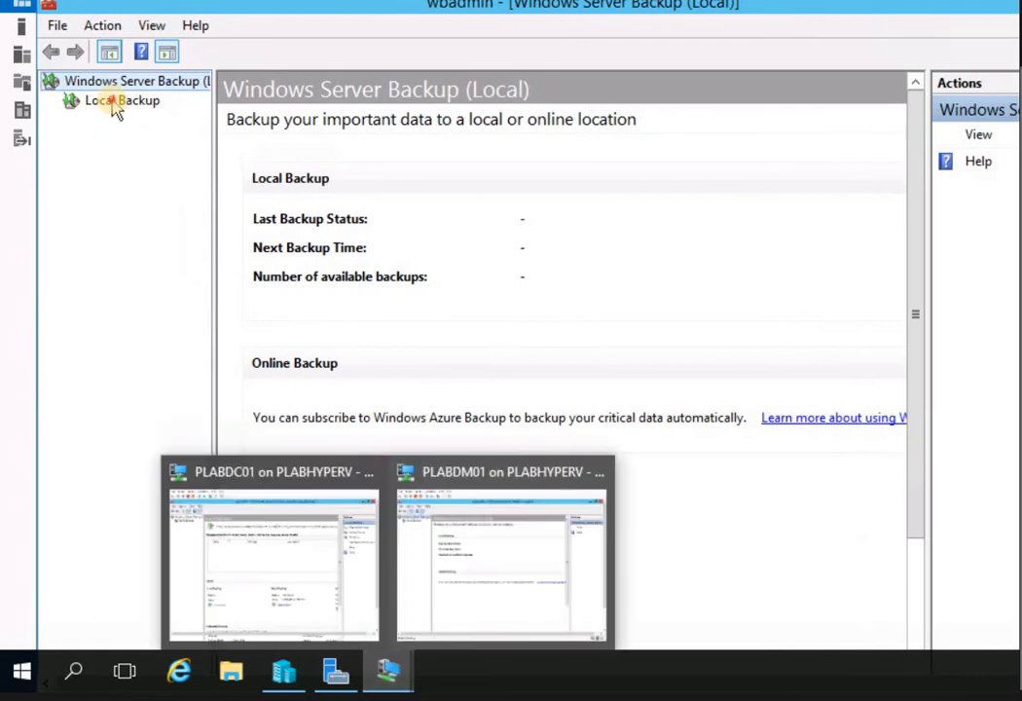
pyautogui.click(115, 103)
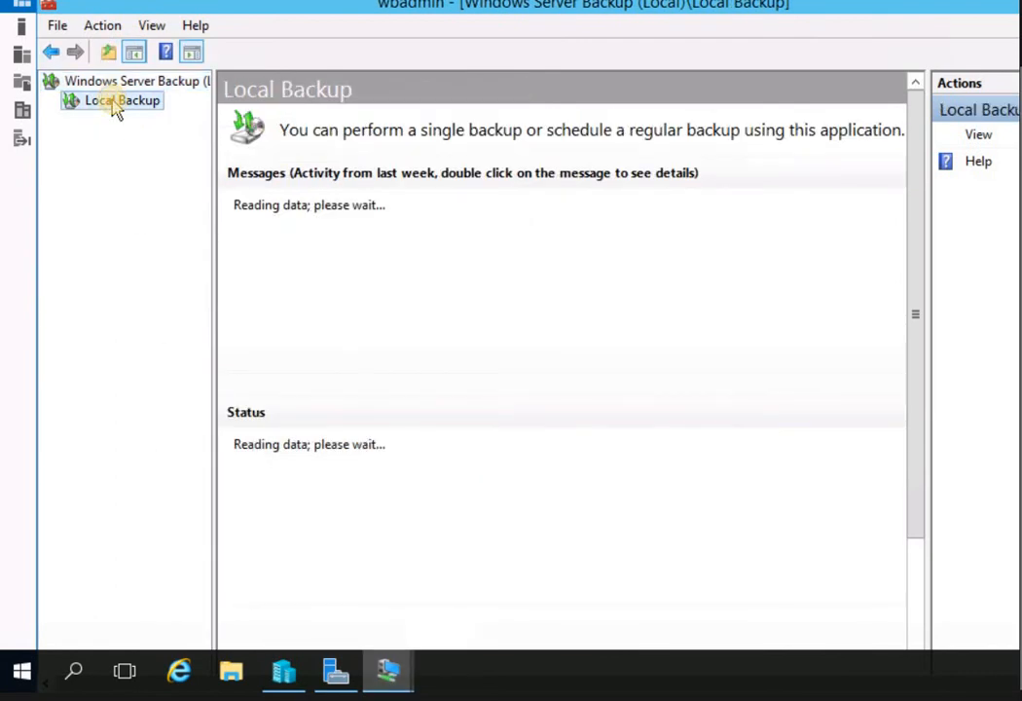
pyautogui.rightClick(115, 105)
pyautogui.click(93, 107)
pyautogui.rightClick(93, 107)
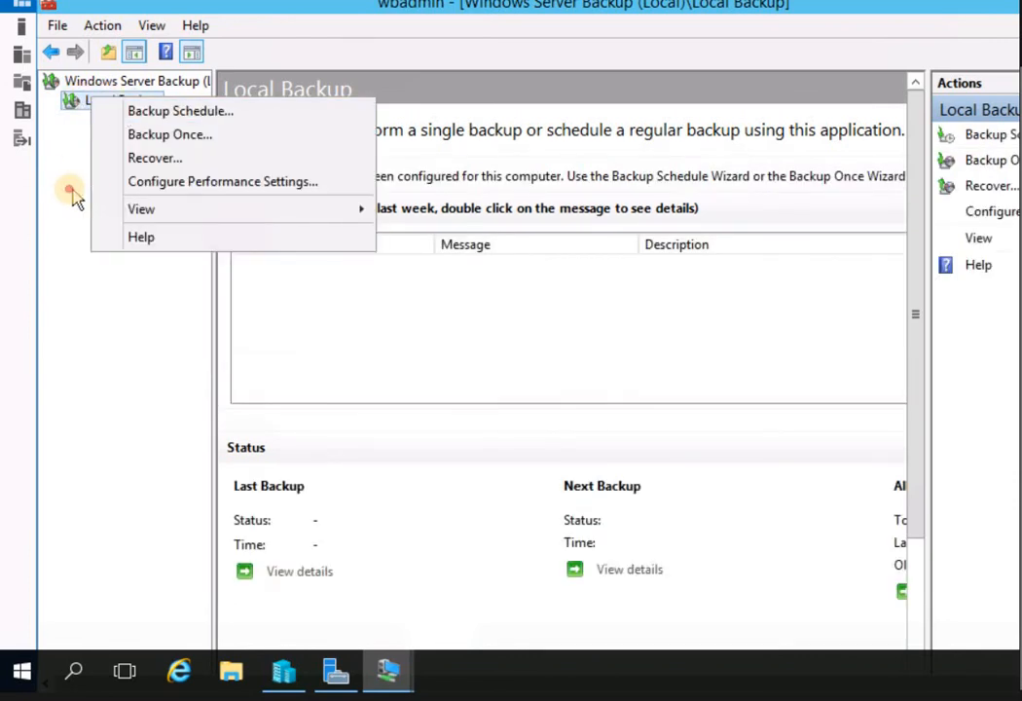
pyautogui.click(101, 99)
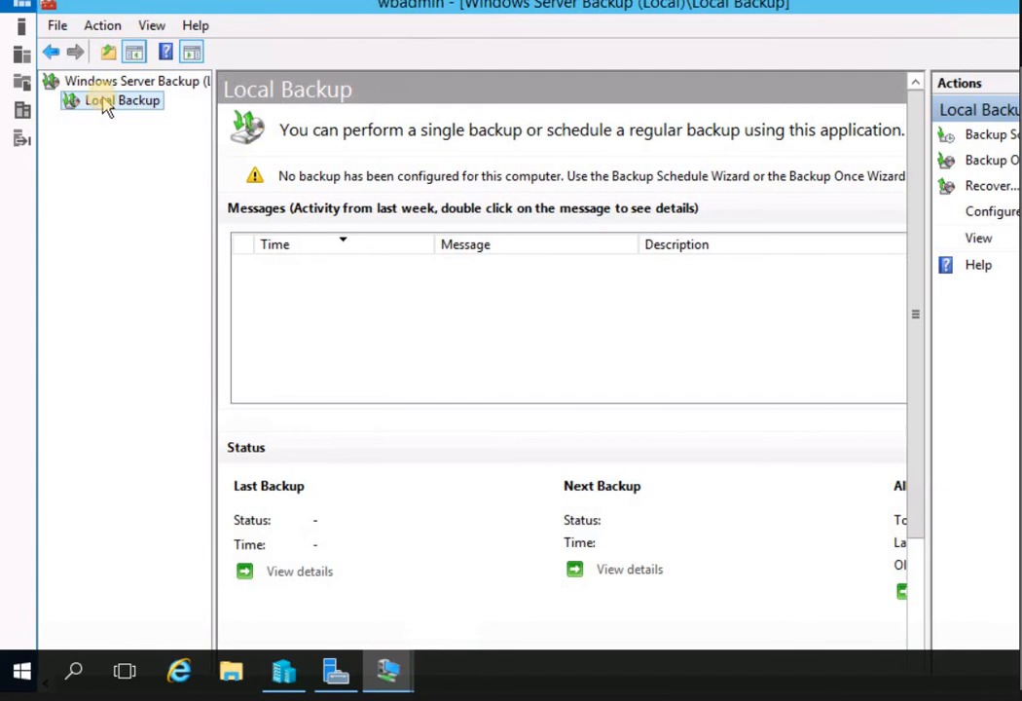
# Start a one-time backup with a custom configuration in the Backup Once Wizard
pyautogui.rightClick(103, 100)
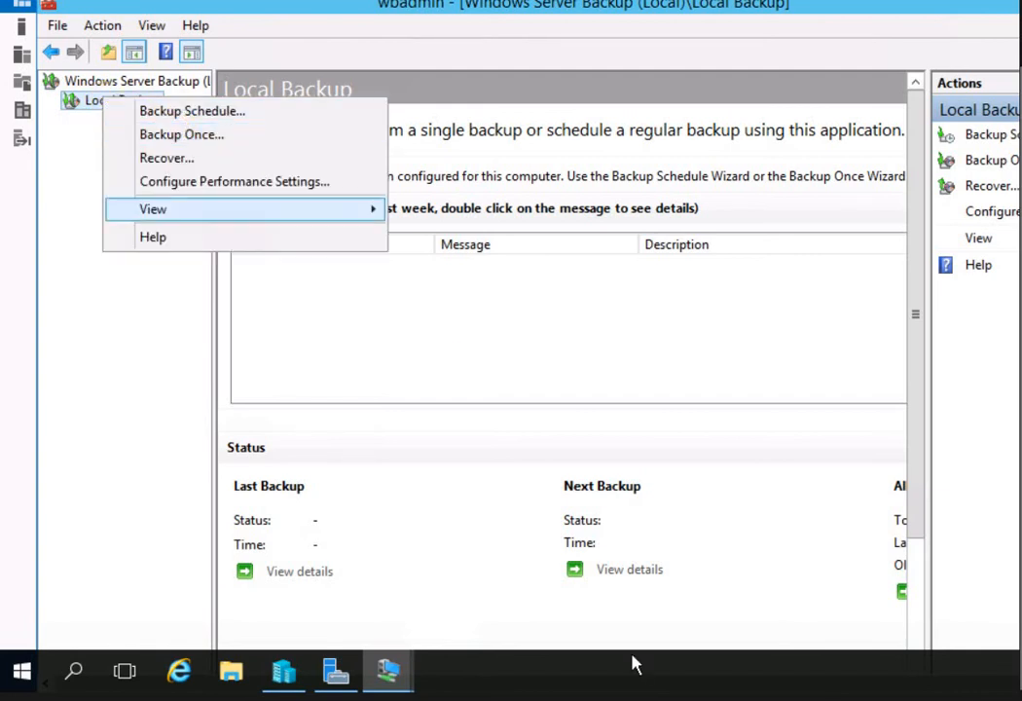
pyautogui.click(1000, 160)
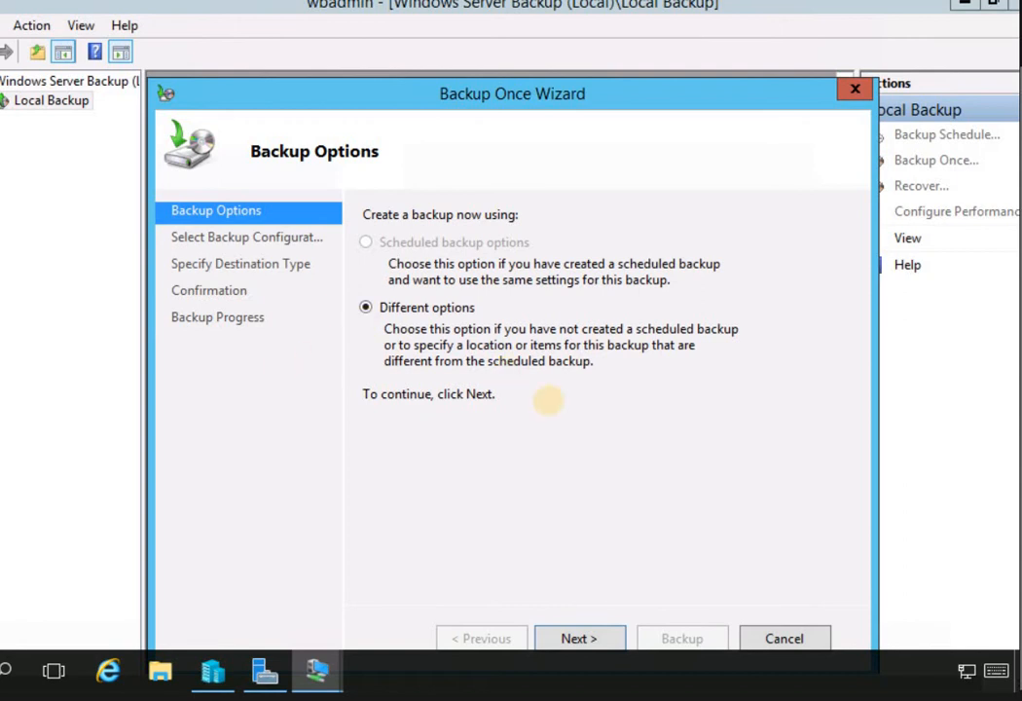
pyautogui.click(581, 638)
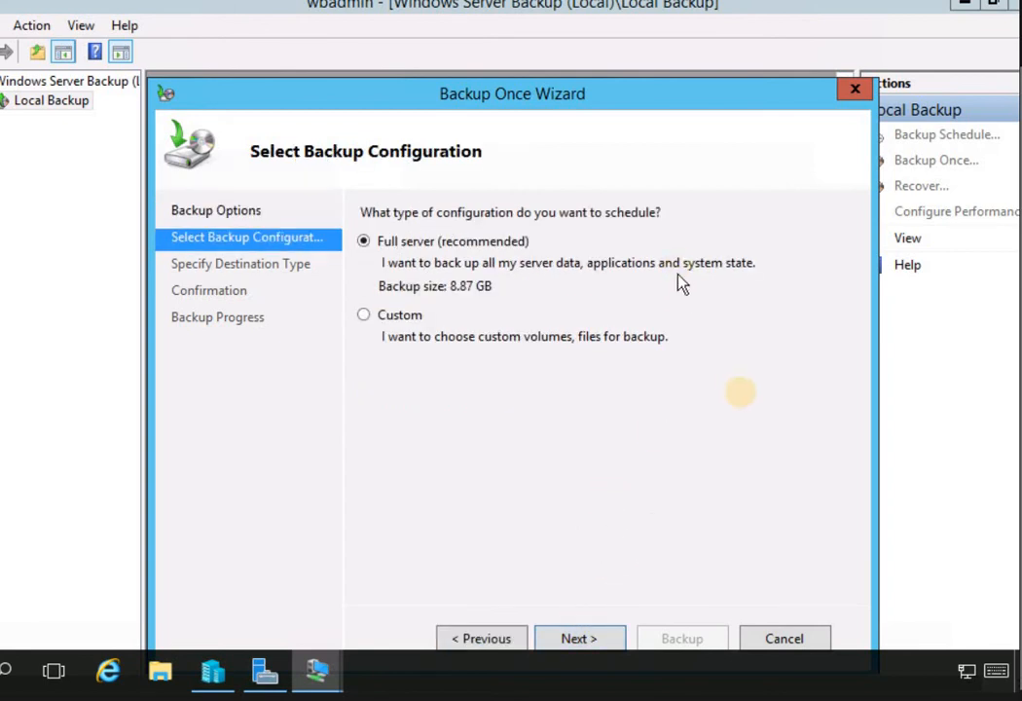
pyautogui.click(578, 638)
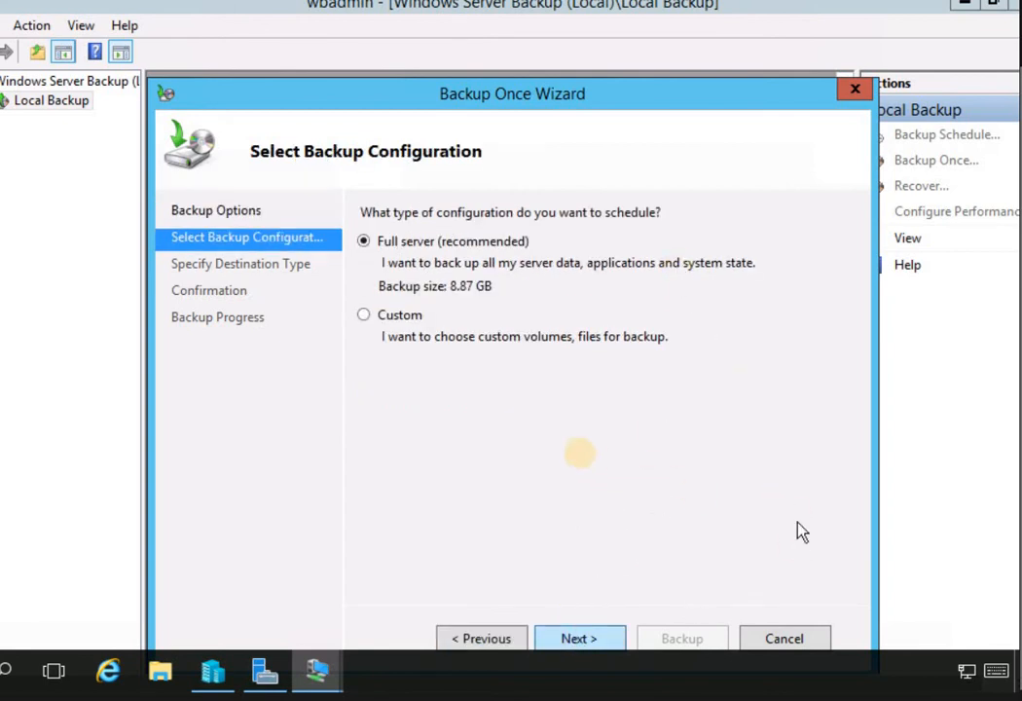
pyautogui.click(509, 640)
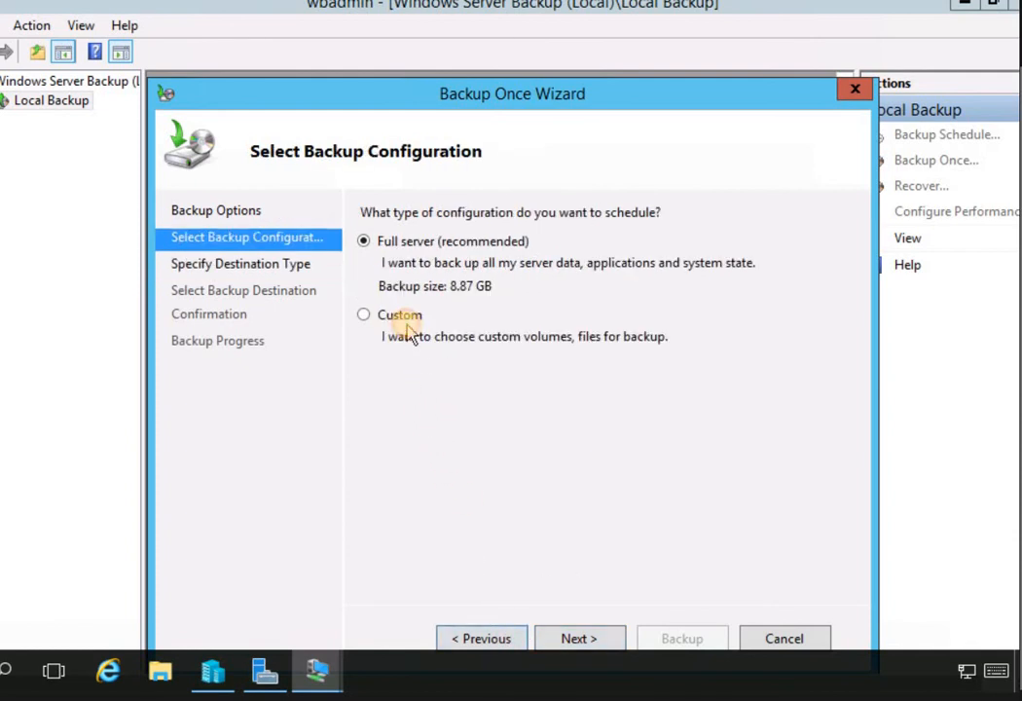
pyautogui.click(409, 321)
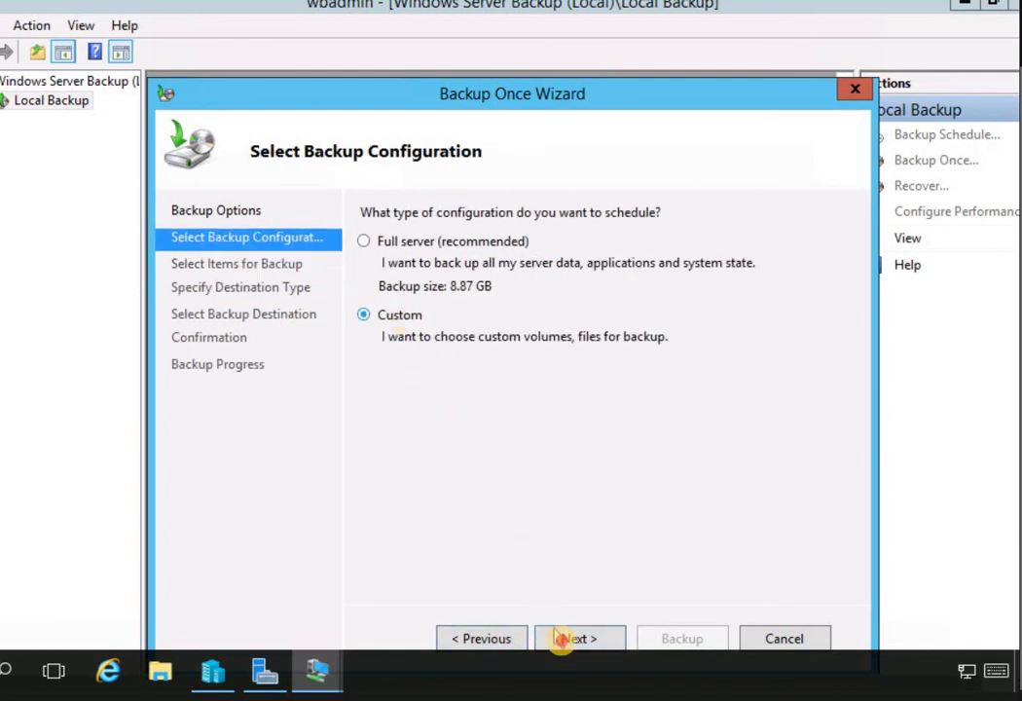
pyautogui.click(574, 641)
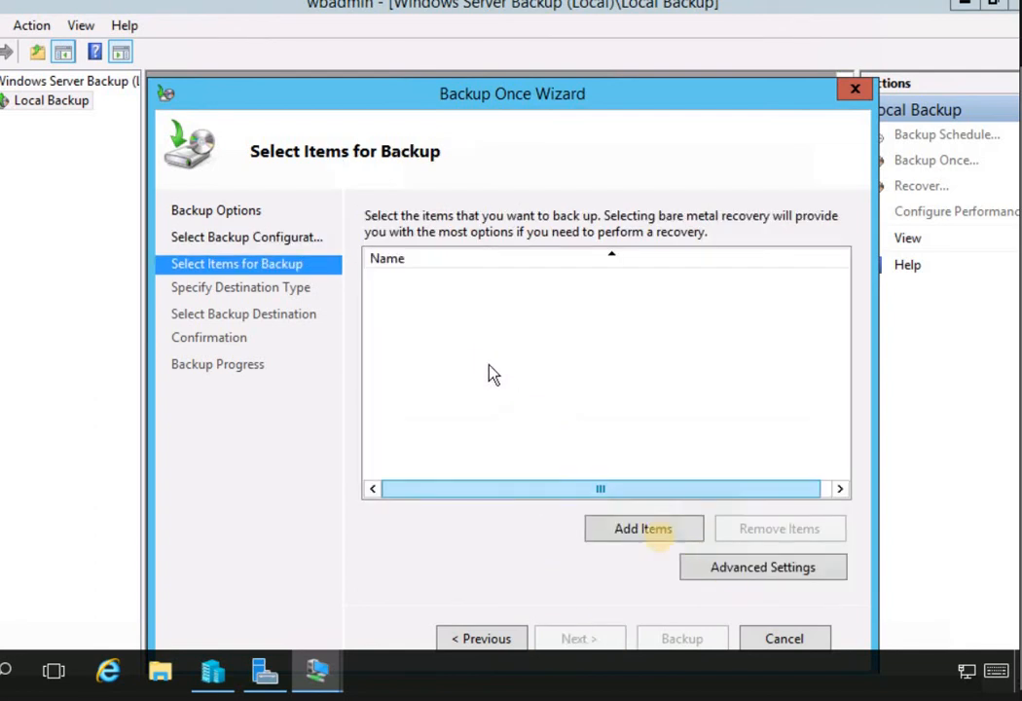
# Include only System state, excluding System Reserved and Local disk (C:), and continue
pyautogui.click(653, 536)
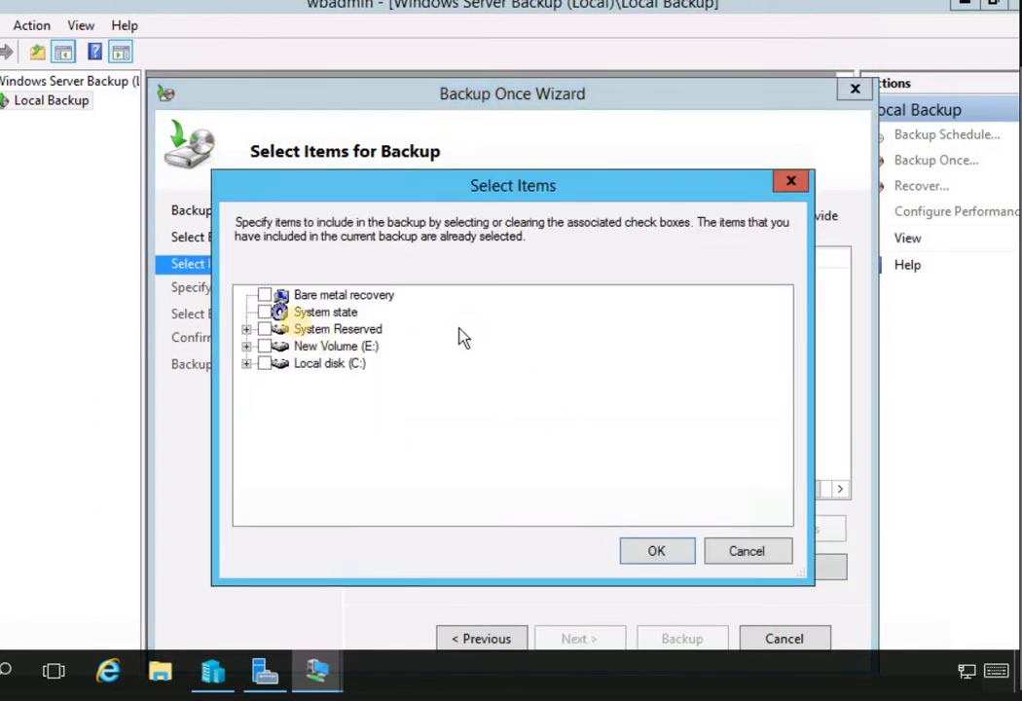
pyautogui.click(264, 295)
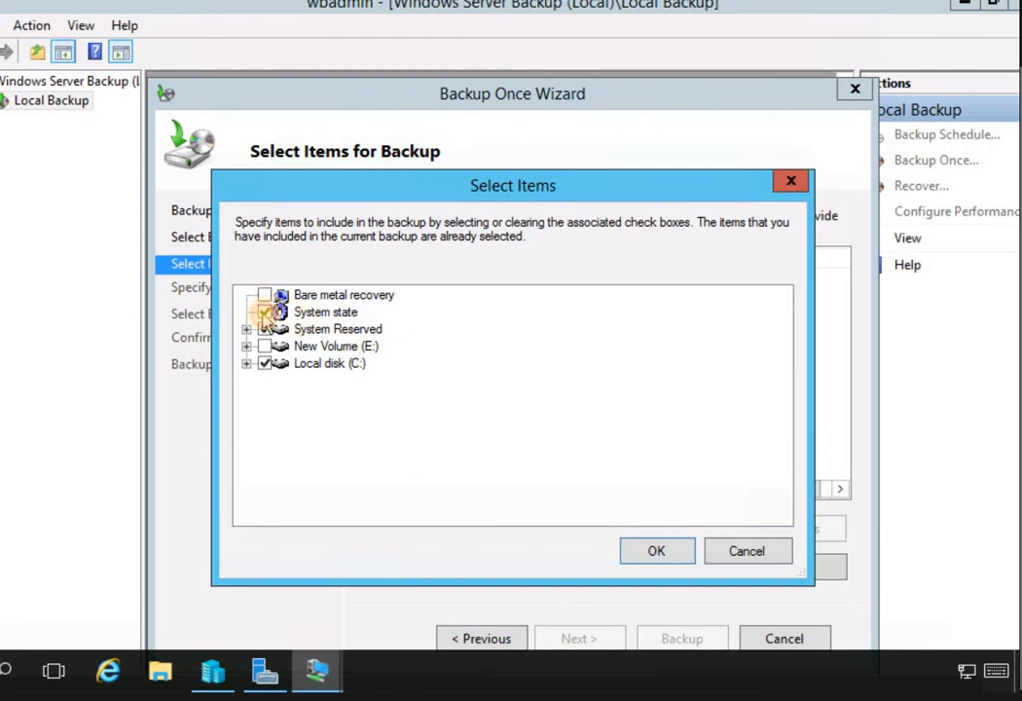
pyautogui.click(264, 329)
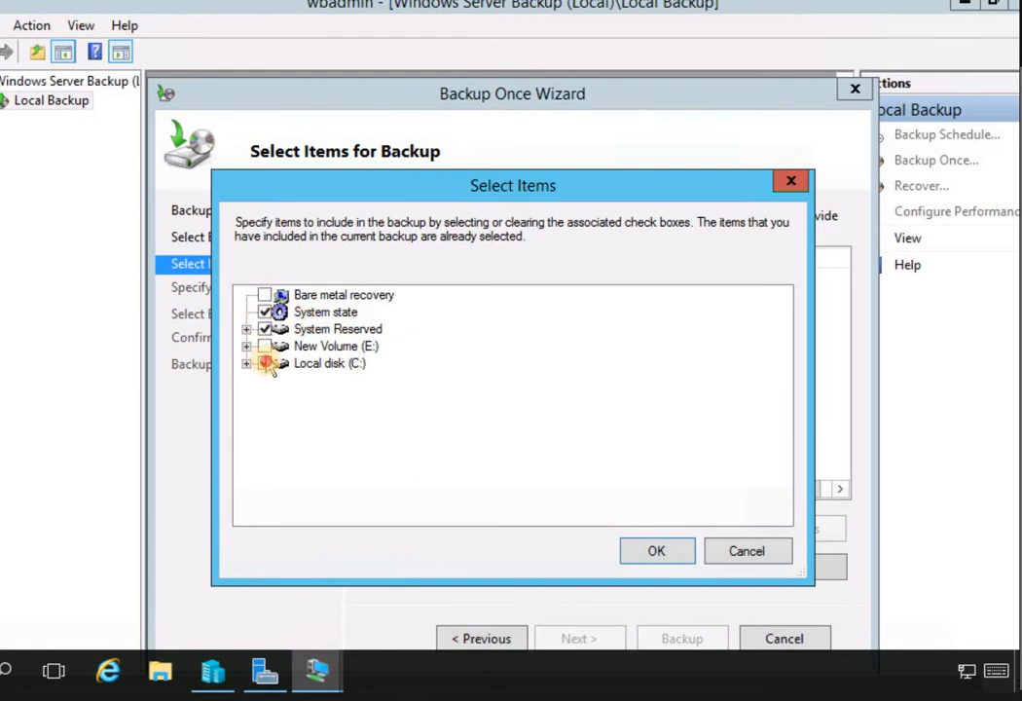
pyautogui.click(265, 363)
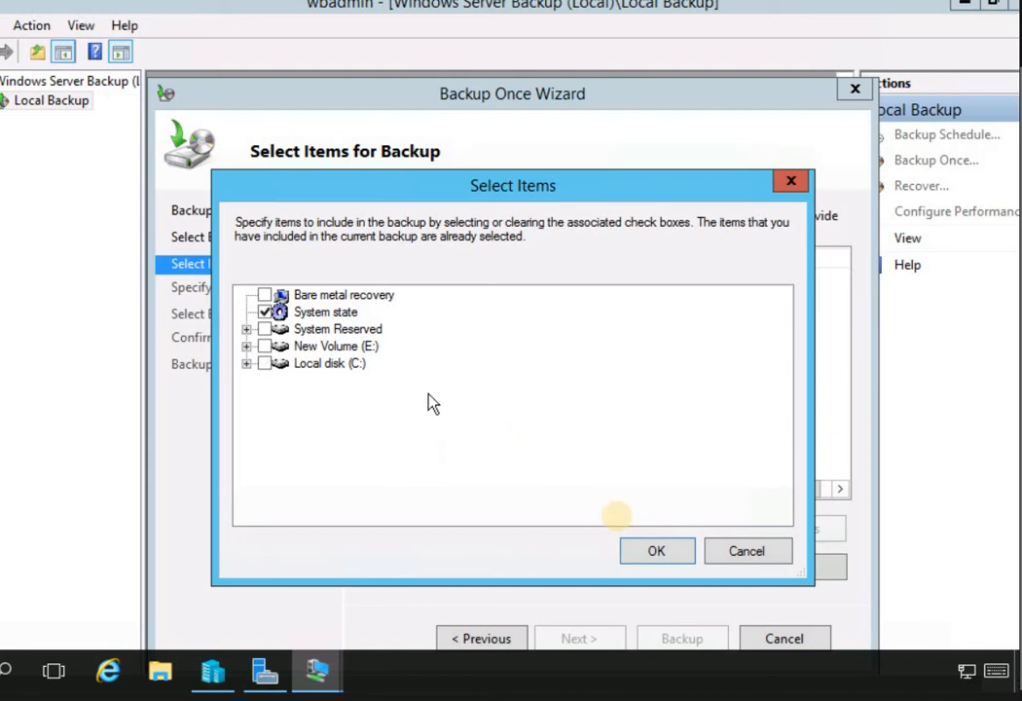
pyautogui.click(654, 551)
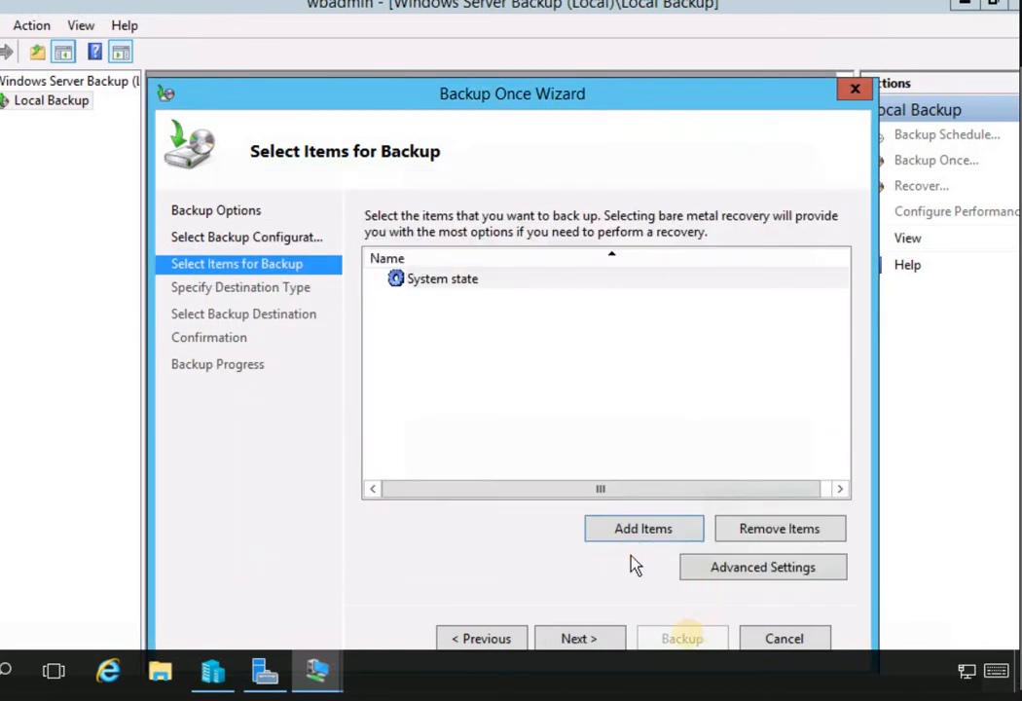
pyautogui.click(604, 639)
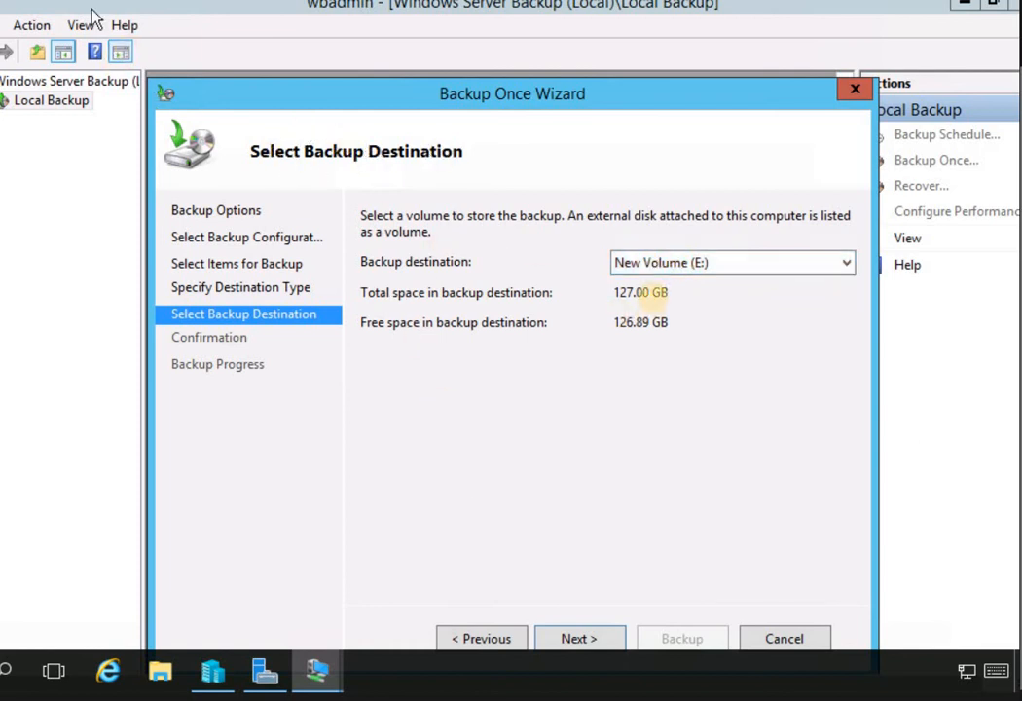
# Run the one-time backup to New Volume (E:) and close the wizard while it continues
pyautogui.click(659, 277)
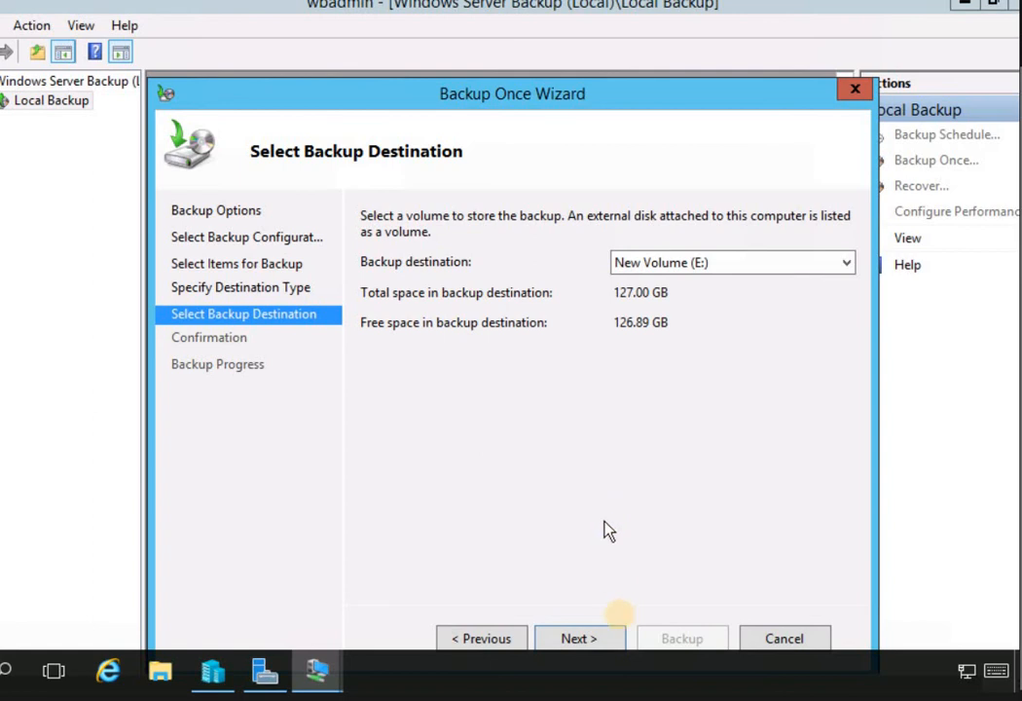
pyautogui.click(611, 639)
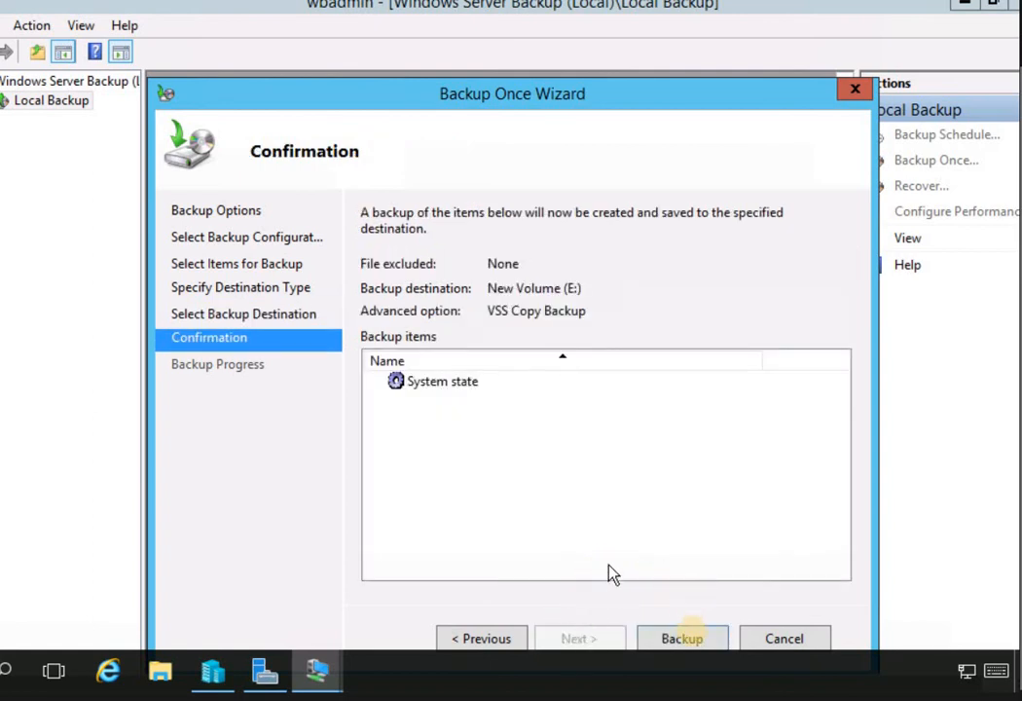
pyautogui.click(684, 640)
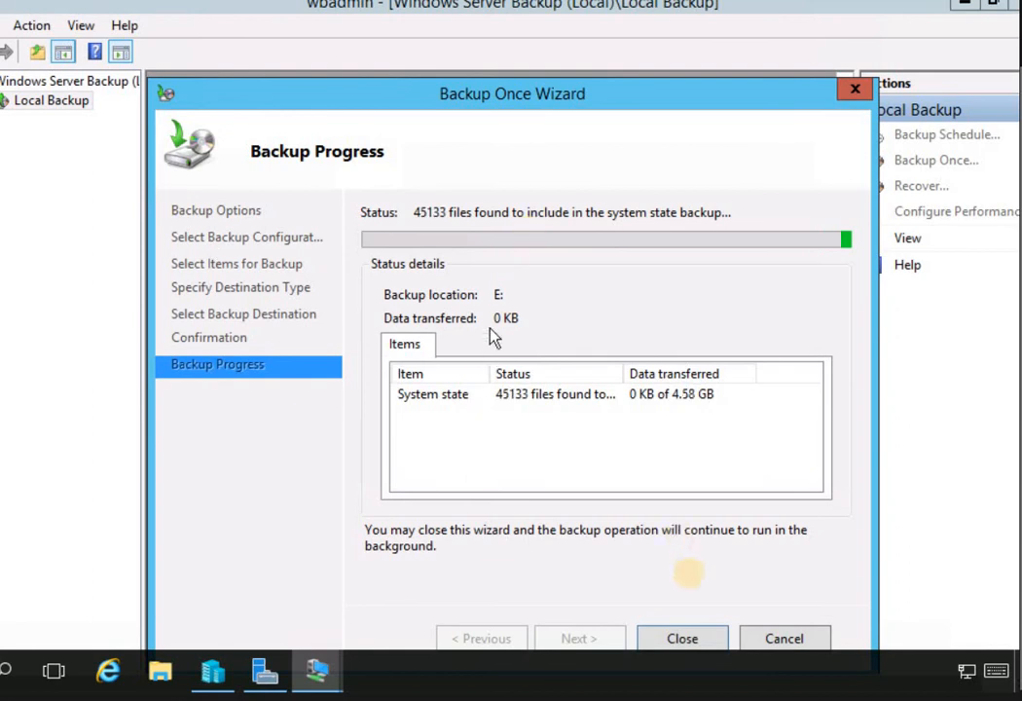
pyautogui.click(682, 638)
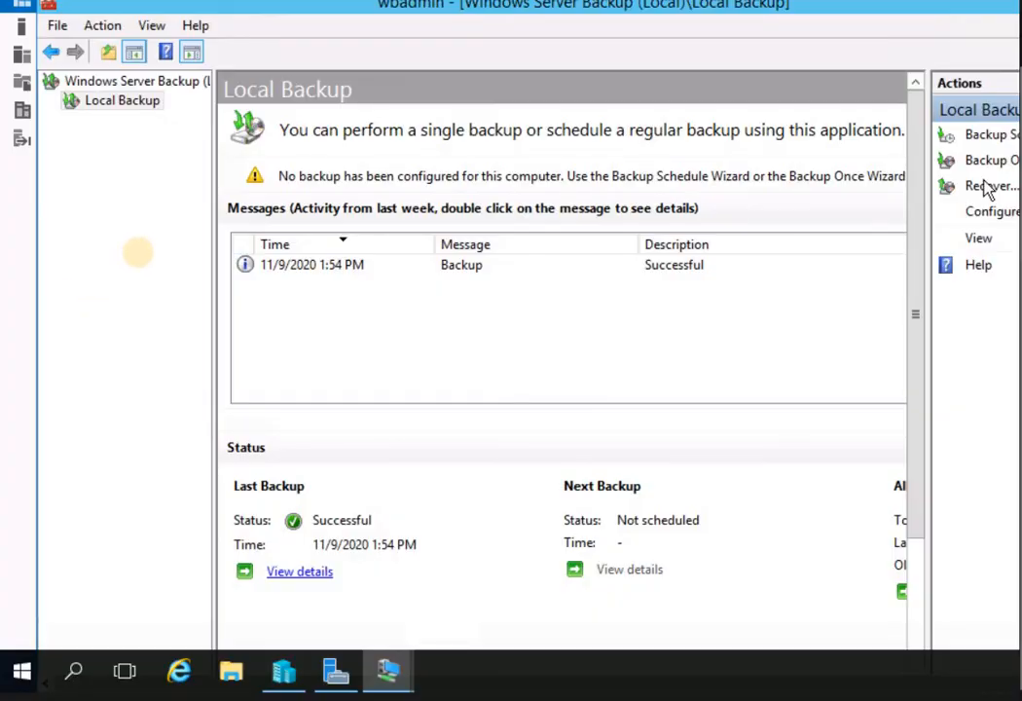
# Launch the Recovery Wizard from the Local Backup node's context menu
pyautogui.click(136, 103)
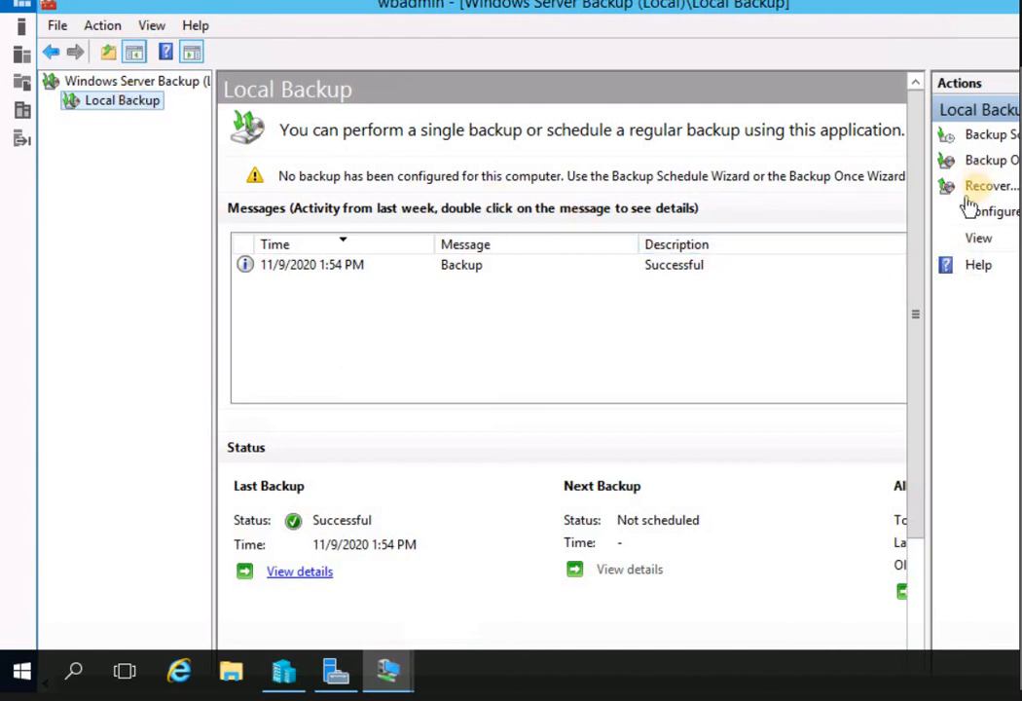
pyautogui.rightClick(119, 105)
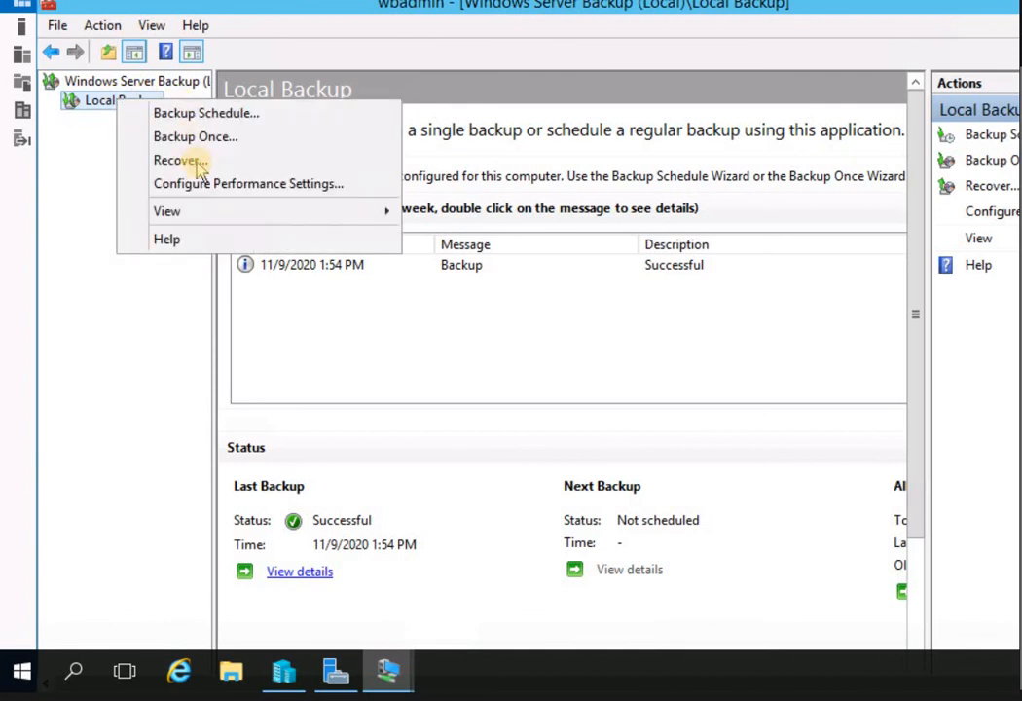
pyautogui.press('Return')
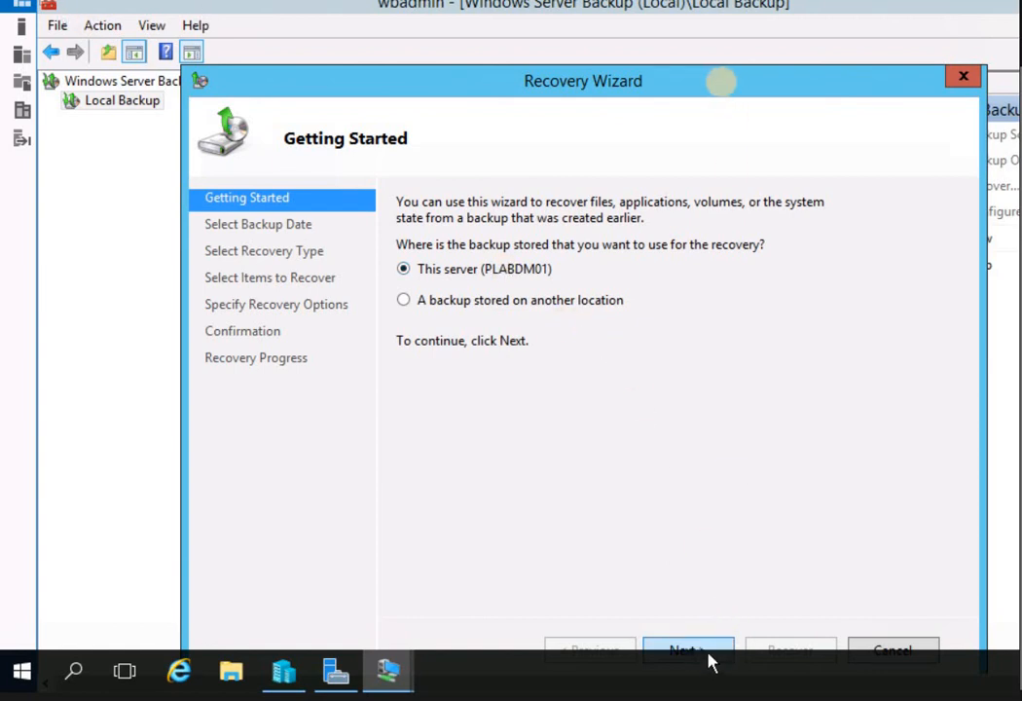
# Recover from this server's backup dated 11/9/2020 1:54 PM
pyautogui.moveTo(723, 94); pyautogui.dragTo(708, 51)
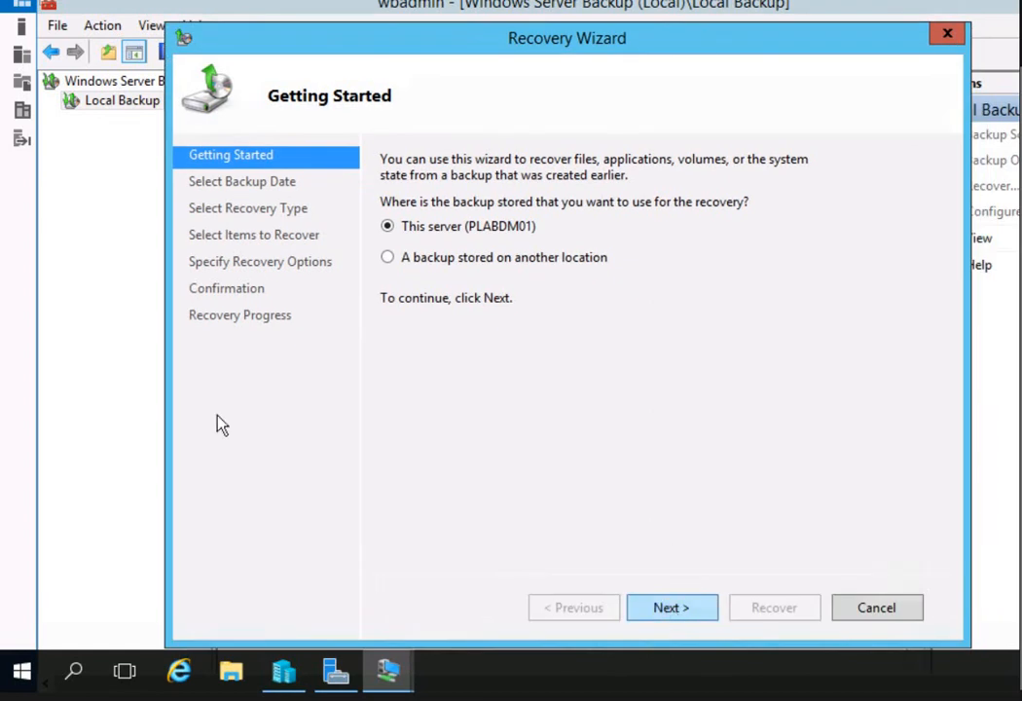
pyautogui.press('Return')
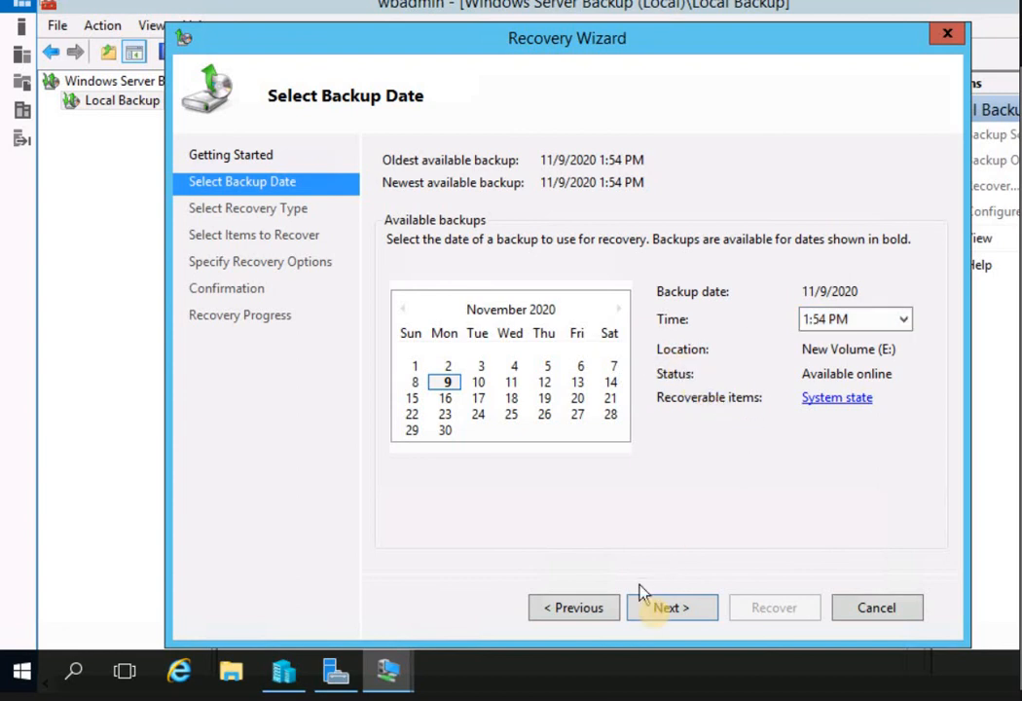
pyautogui.press('Return')
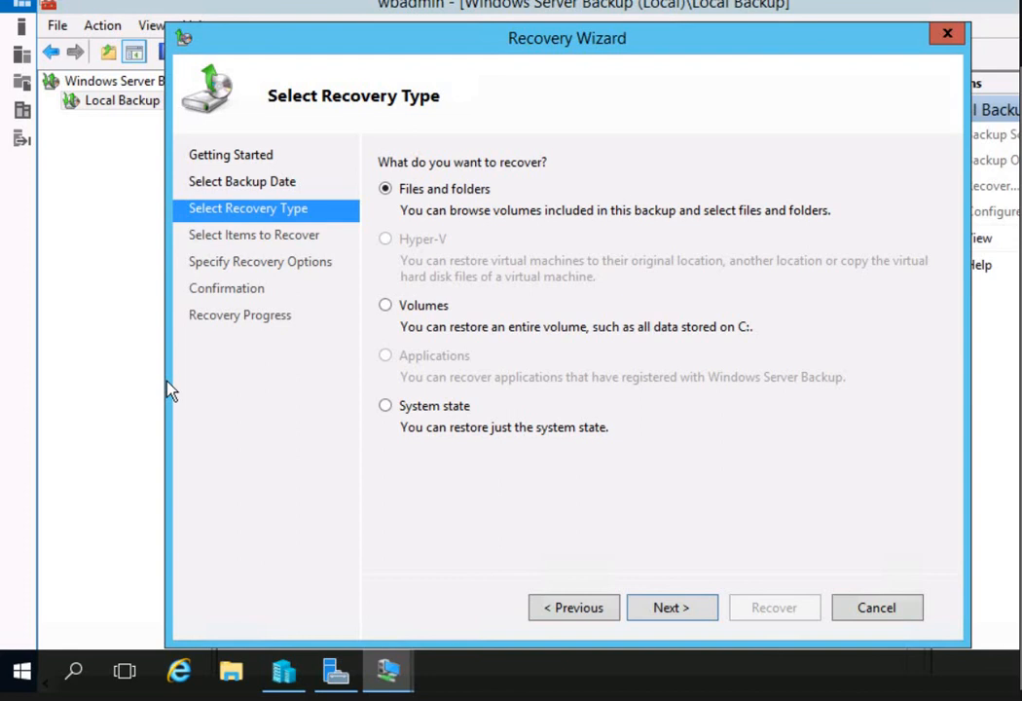
pyautogui.click(572, 606)
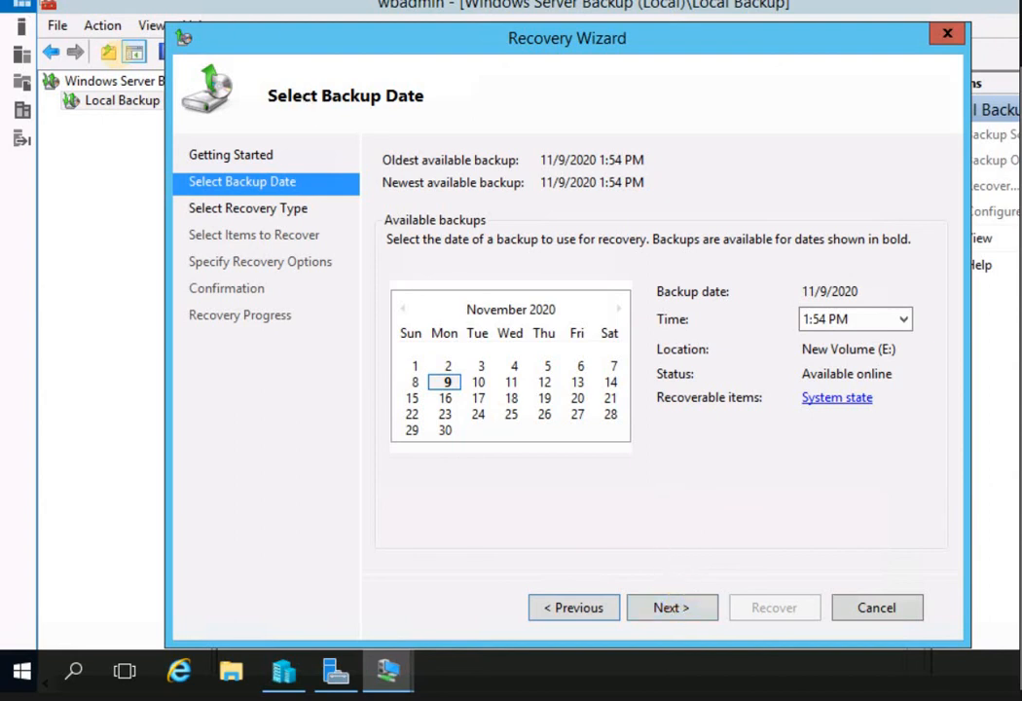
pyautogui.click(672, 607)
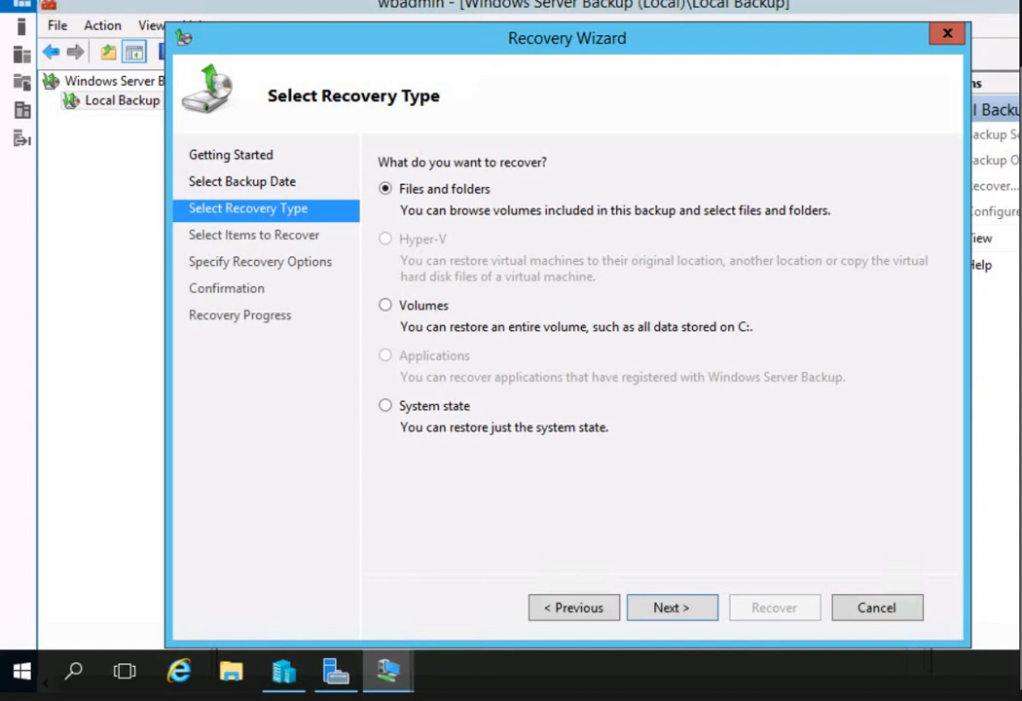
# Restore only the System state to its original location and confirm the recovery
pyautogui.click(390, 407)
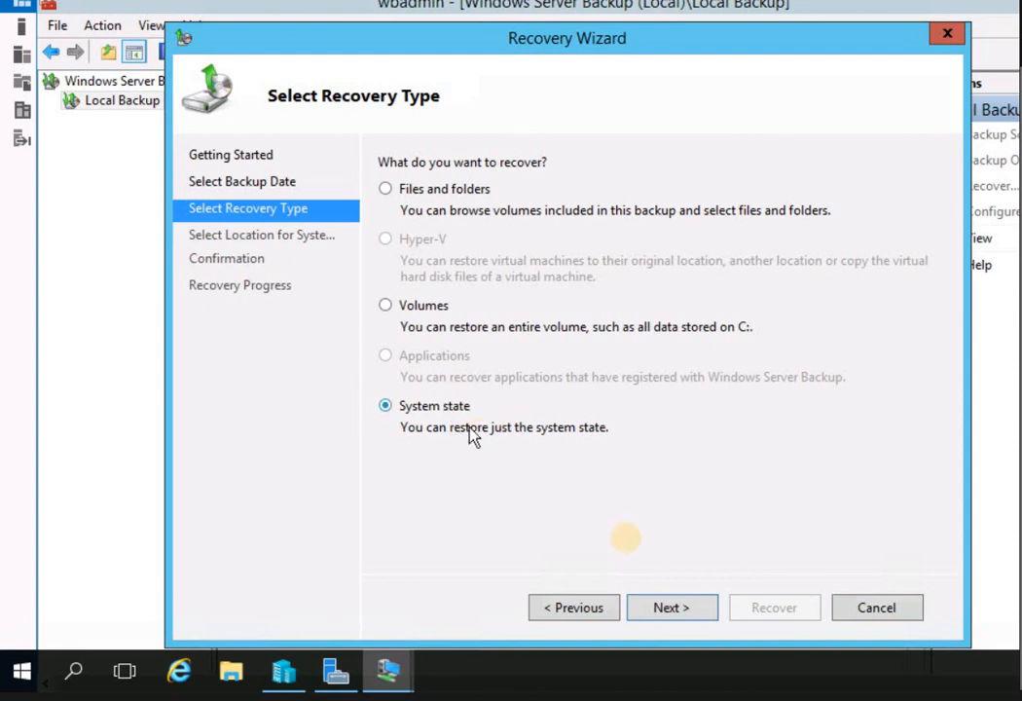
pyautogui.click(672, 607)
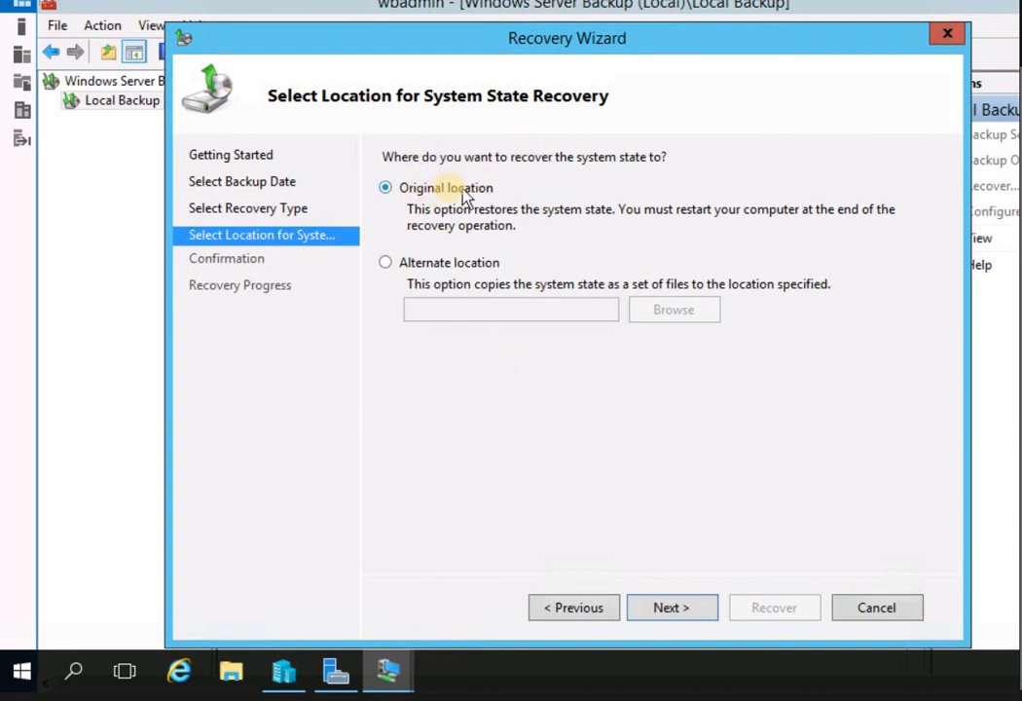
pyautogui.click(670, 610)
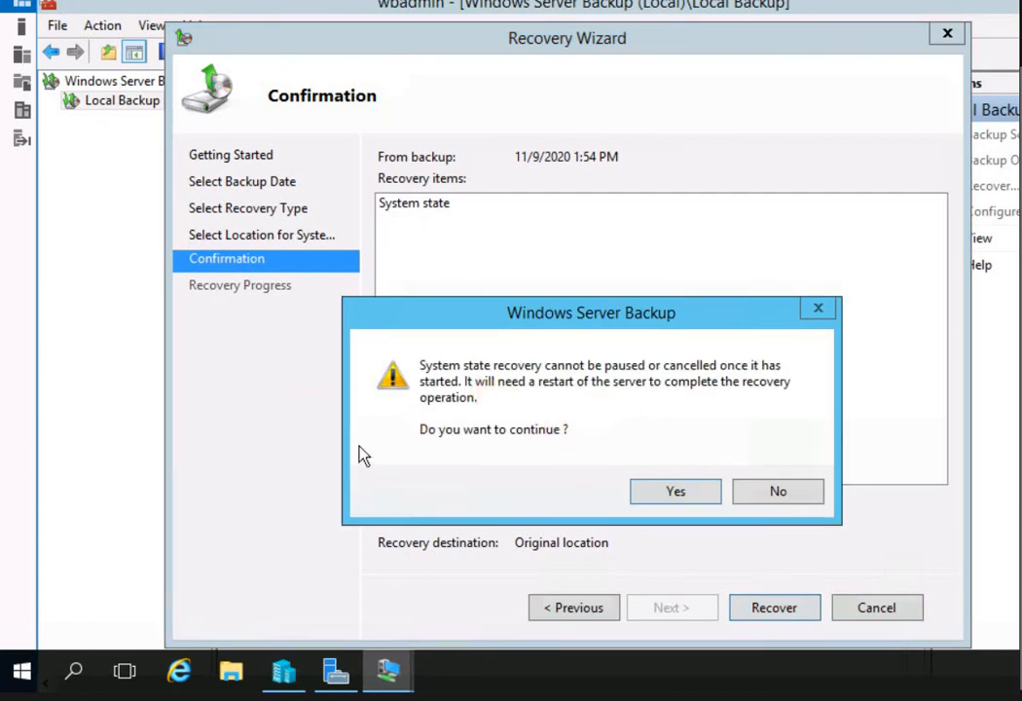
pyautogui.click(695, 492)
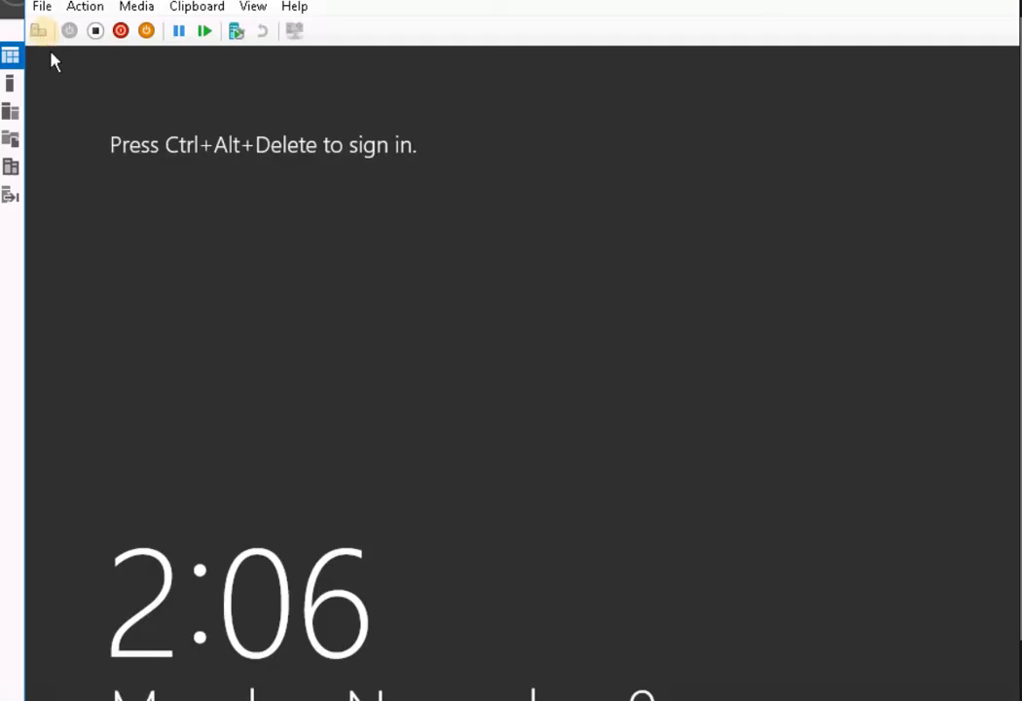
# Sign in as administrator with the account password, then focus the wbadmin status window
pyautogui.click(41, 32)
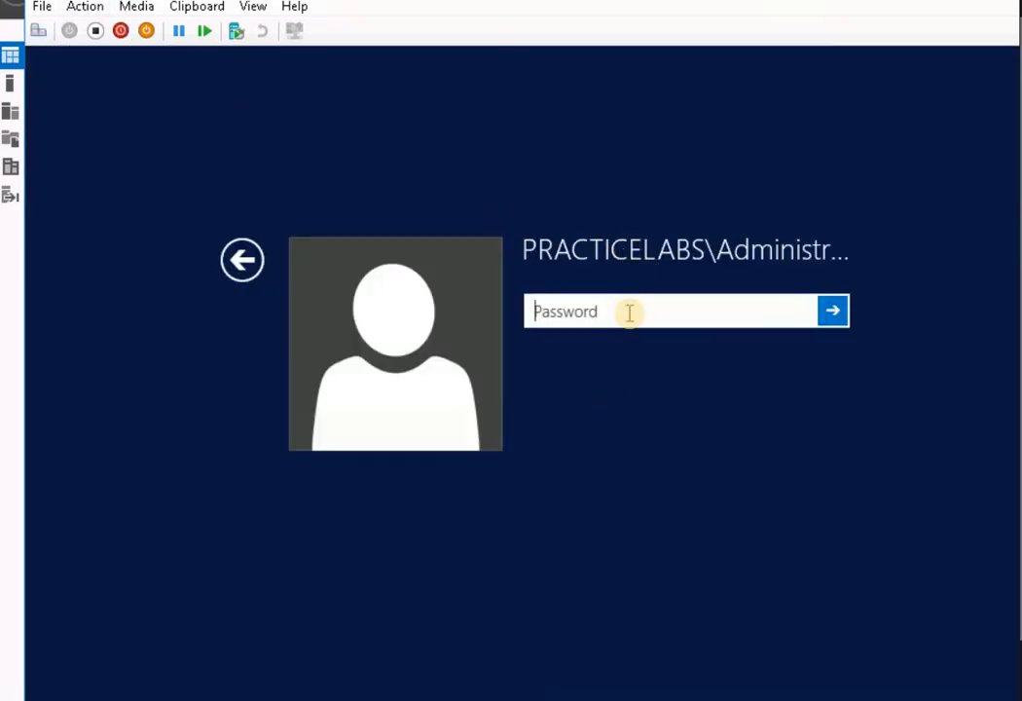
pyautogui.write('Pa')
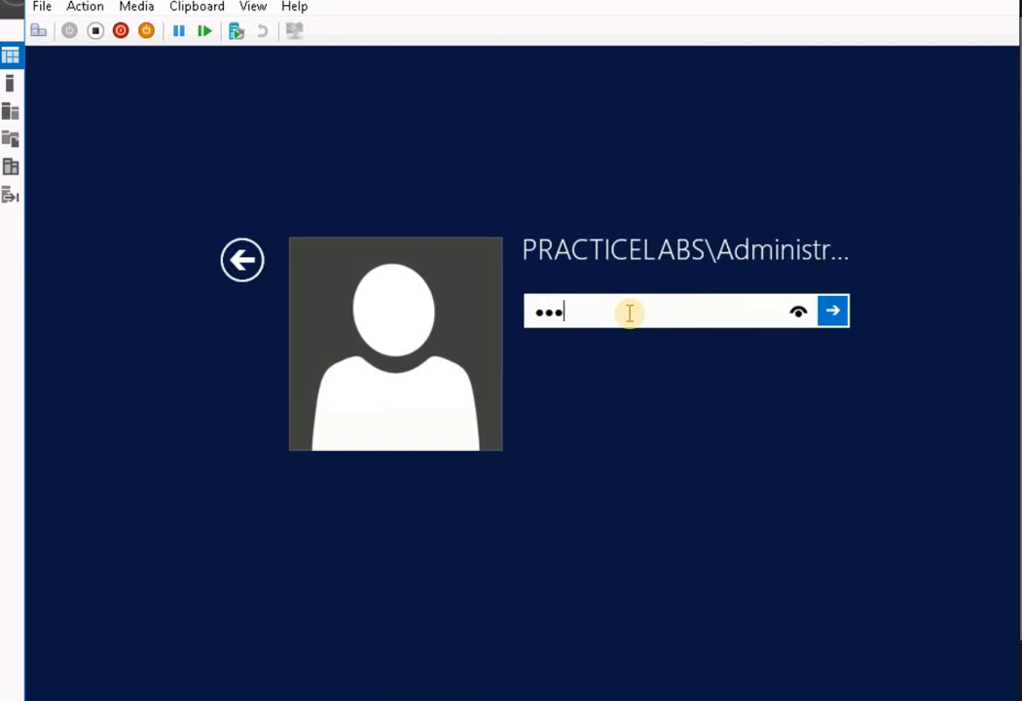
pyautogui.press('Return')
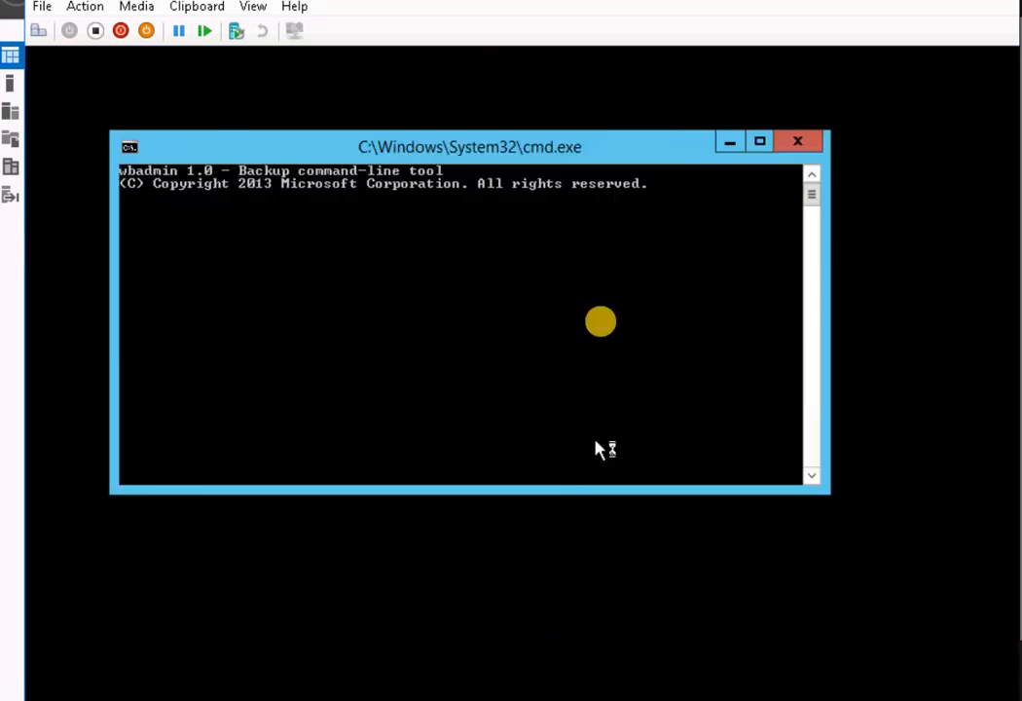
pyautogui.click(362, 287)
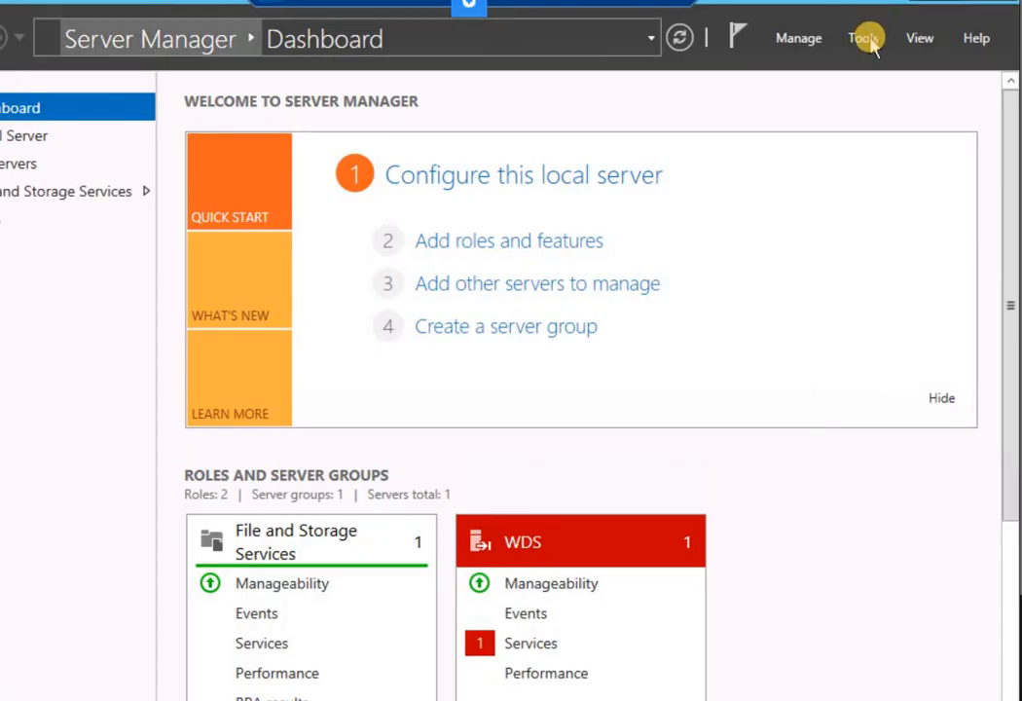
# Open Windows Server Backup from Server Manager's Tools menu and view its Local Backup page
pyautogui.click(867, 41)
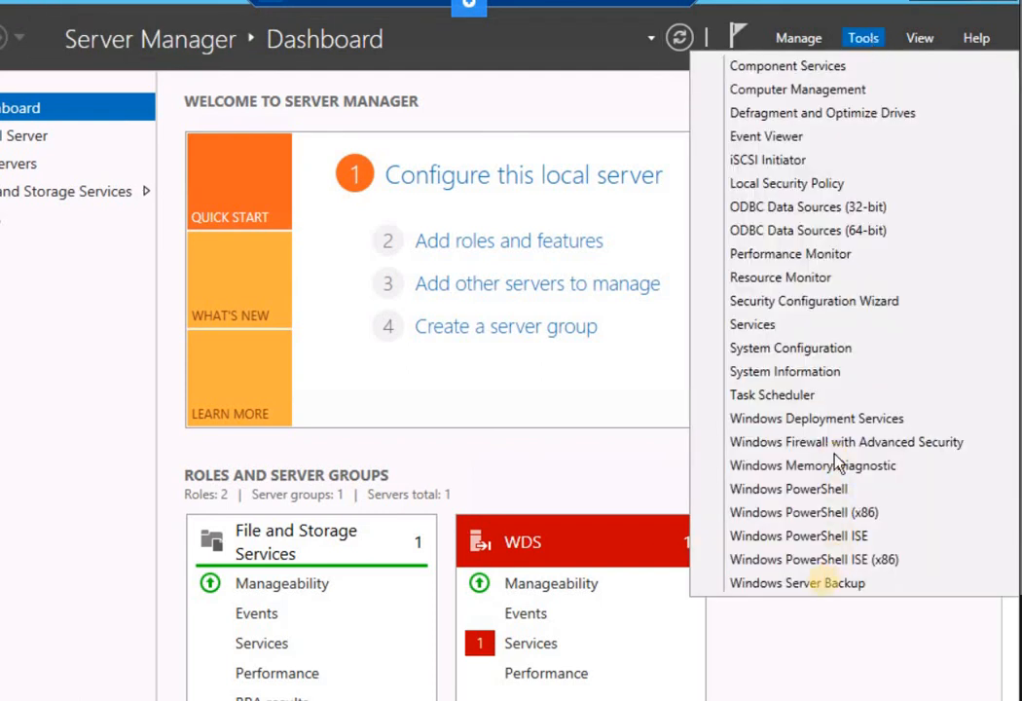
pyautogui.click(826, 584)
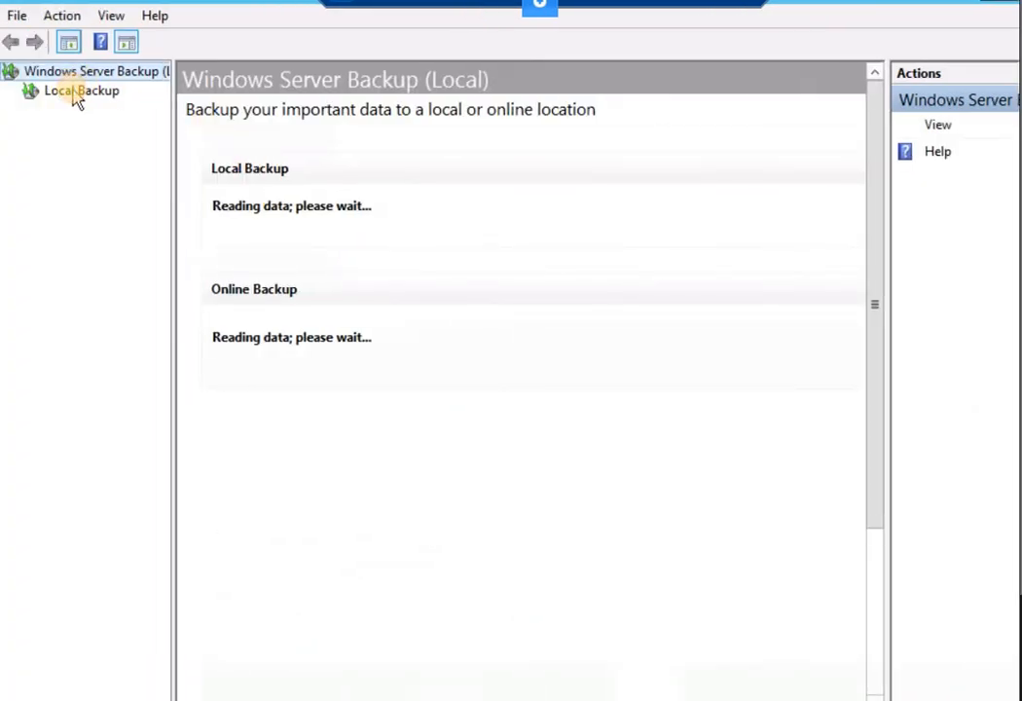
pyautogui.click(74, 96)
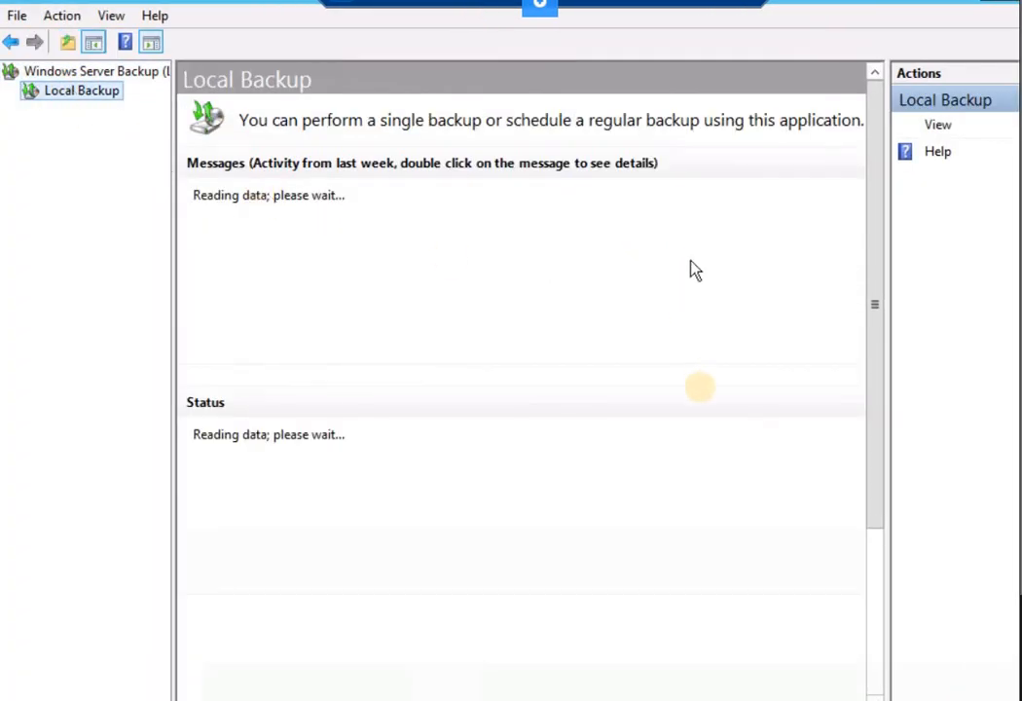